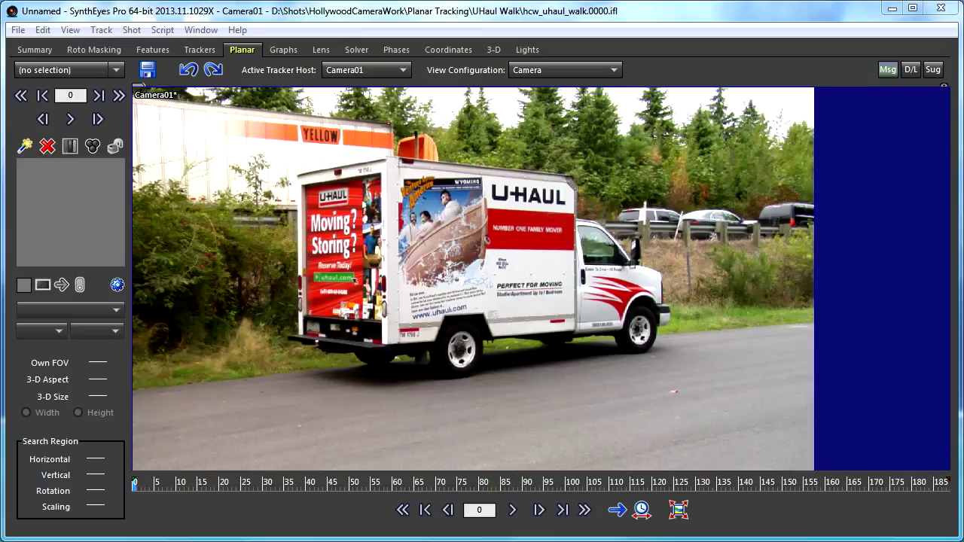
Scrub the shot between frames 34 and 5 and inspect its roto mask to examine where the woman passes the truck.
{"action": "mouse_move", "coordinate": [201, 483]}
{"action": "left_mouse_down"}
{"action": "mouse_move", "coordinate": [960, 491]}
{"action": "mouse_move", "coordinate": [282, 480]}
{"action": "left_mouse_up"}
{"action": "left_click", "coordinate": [83, 50]}
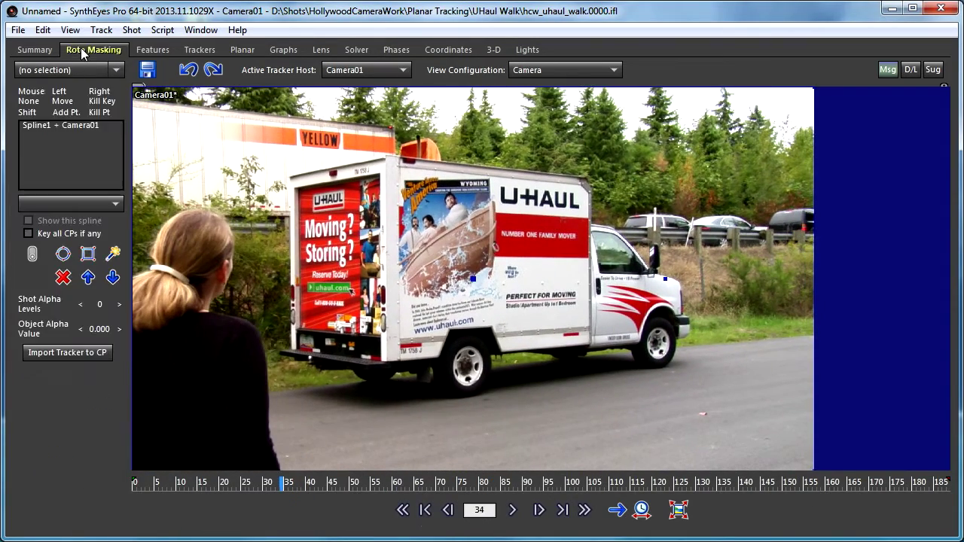
{"action": "left_click", "coordinate": [242, 52]}
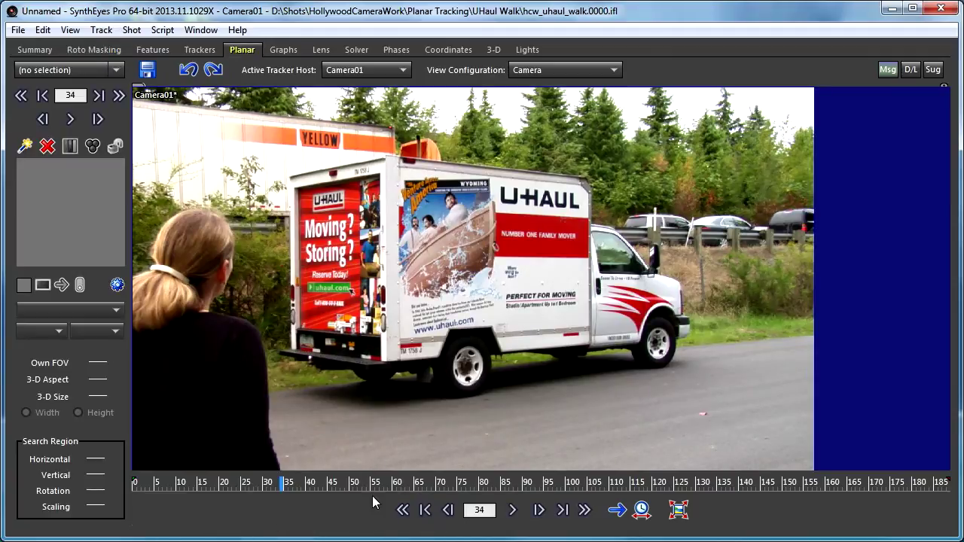
{"action": "left_click_drag", "start_coordinate": [351, 486], "coordinate": [156, 488]}
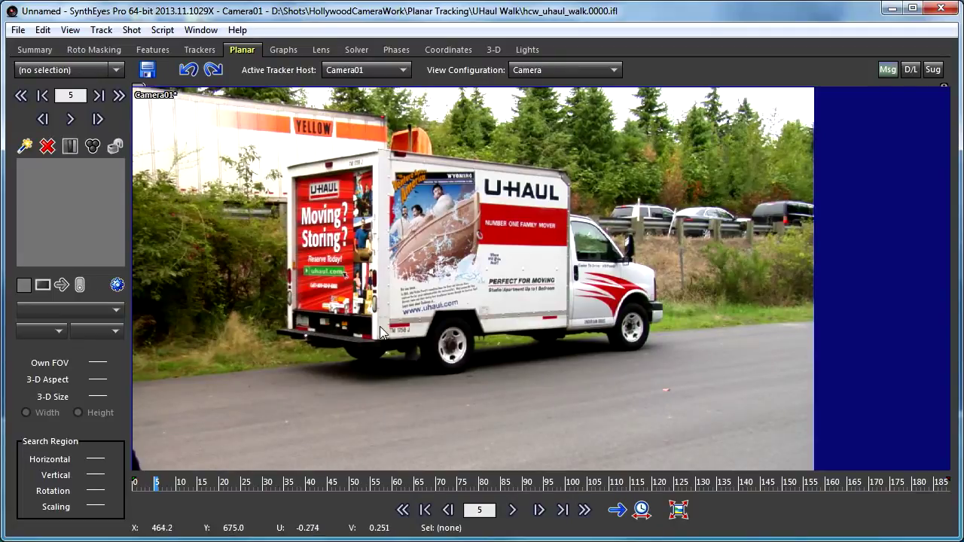
At frame 57, create a 2D TRS planar tracker as a tilted rectangle around the woman's head.
{"action": "left_click_drag", "start_coordinate": [246, 487], "coordinate": [379, 488]}
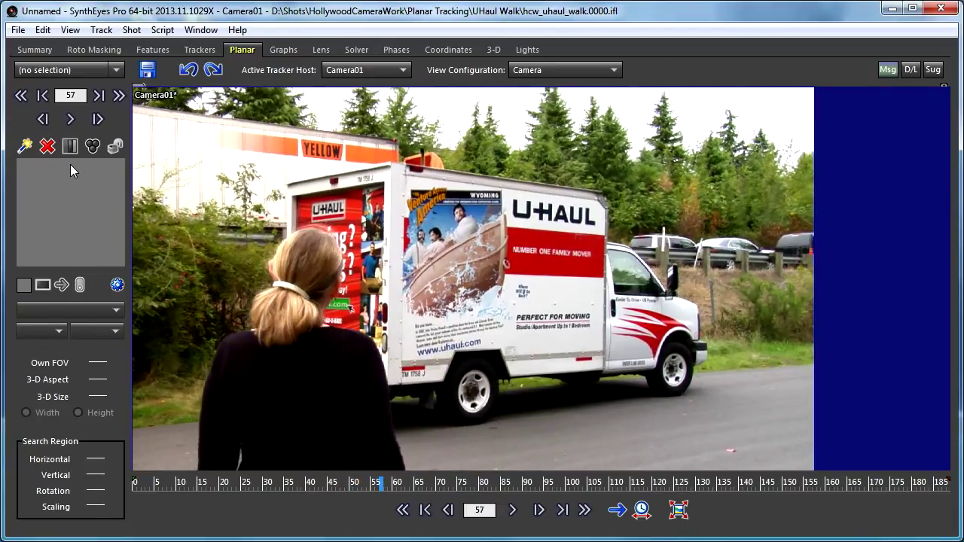
{"action": "left_click", "coordinate": [25, 147]}
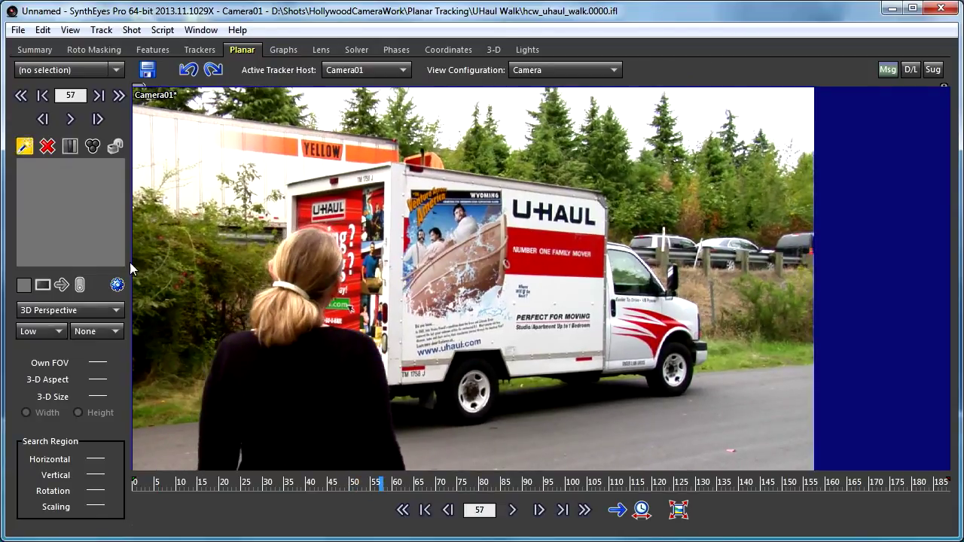
{"action": "left_click_drag", "start_coordinate": [384, 482], "coordinate": [381, 477]}
{"action": "left_click", "coordinate": [100, 309]}
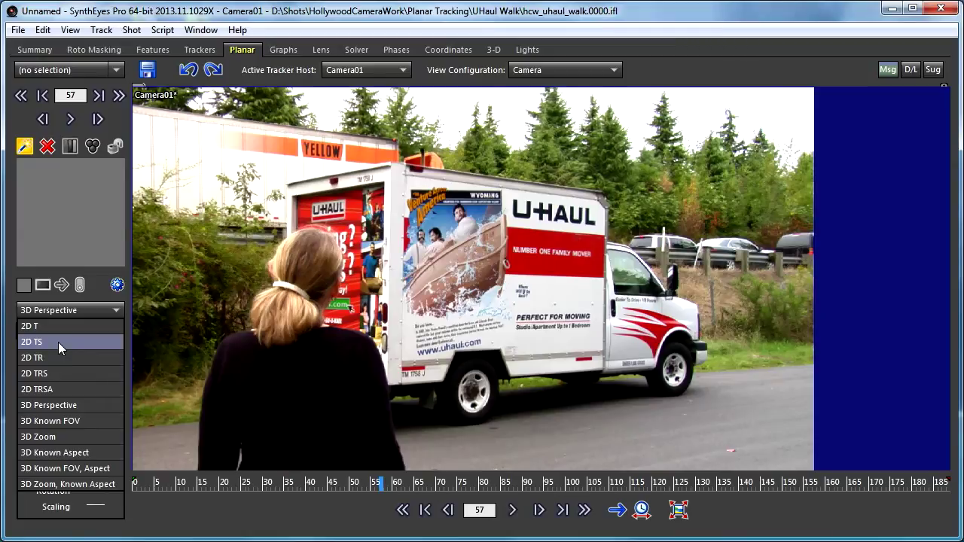
{"action": "left_click", "coordinate": [56, 367]}
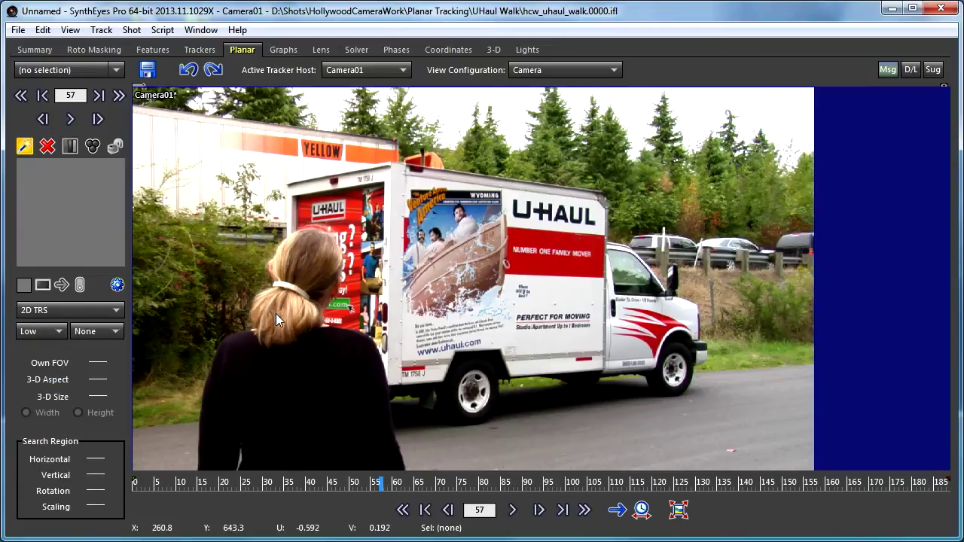
{"action": "left_click", "coordinate": [280, 208]}
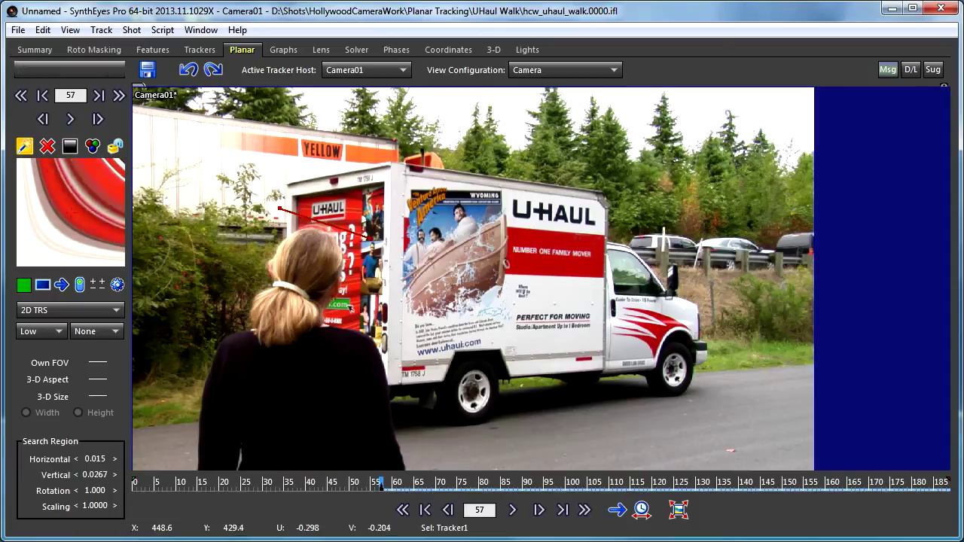
{"action": "left_click", "coordinate": [369, 240]}
{"action": "left_click_drag", "start_coordinate": [330, 367], "coordinate": [219, 331]}
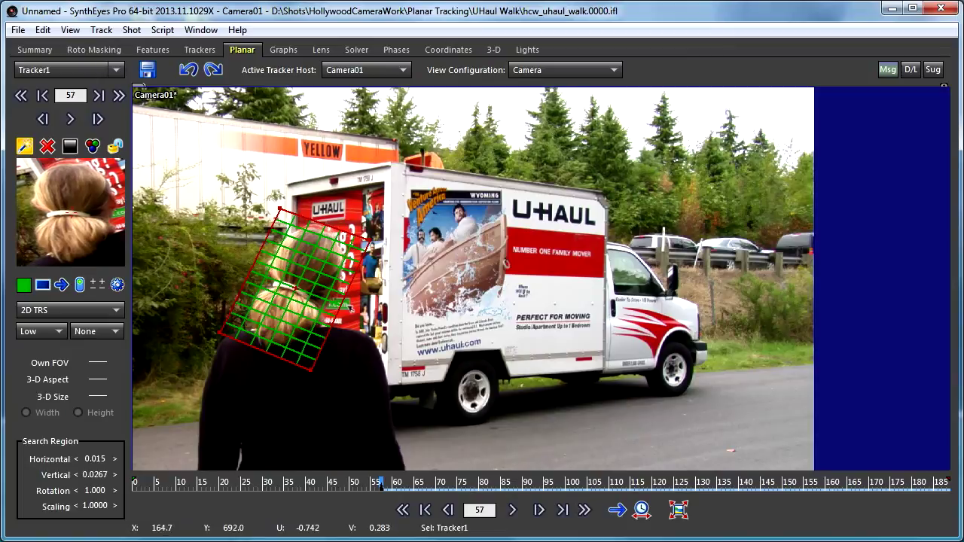
Add a circular in-plane mask to the head tracker and adjust its two upper corners to fit the head.
{"action": "left_click", "coordinate": [117, 284]}
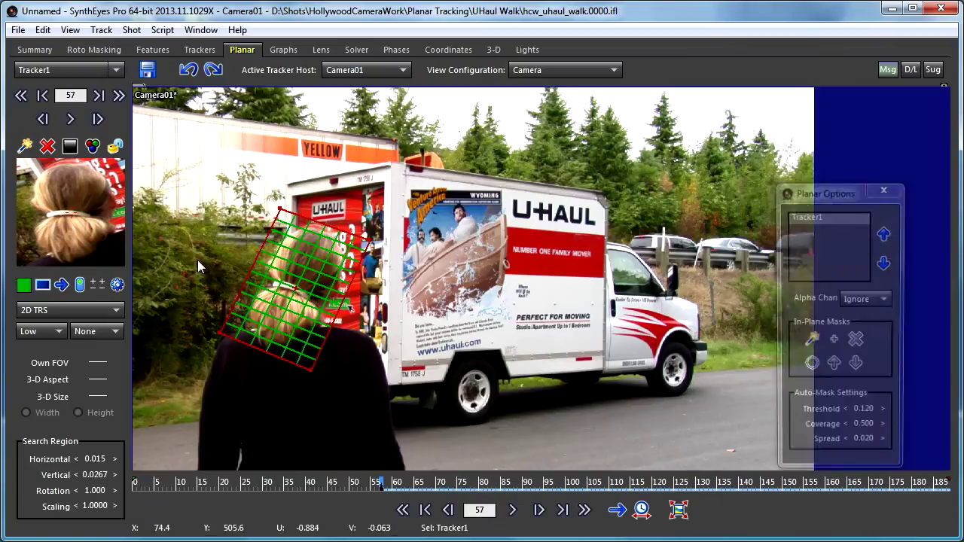
{"action": "left_click_drag", "start_coordinate": [837, 196], "coordinate": [846, 145]}
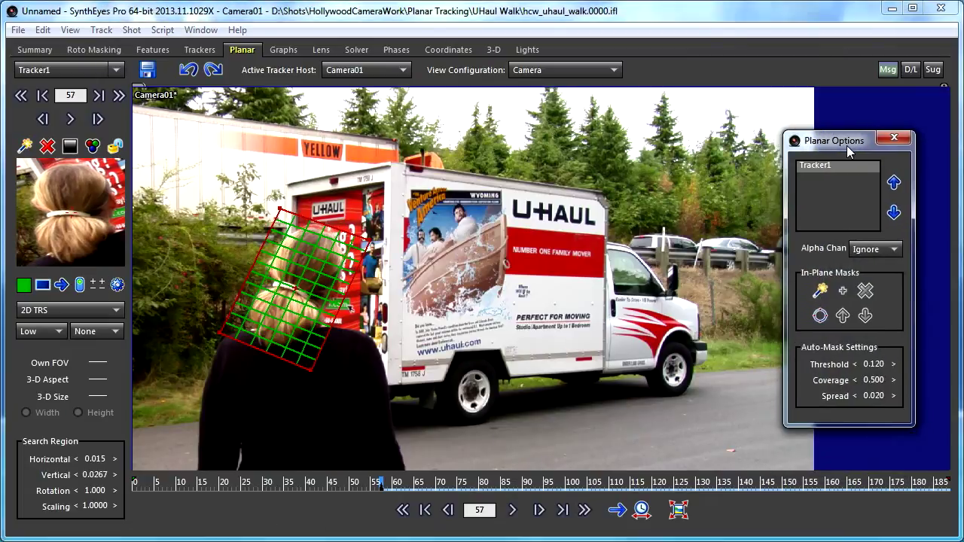
{"action": "left_click", "coordinate": [820, 317]}
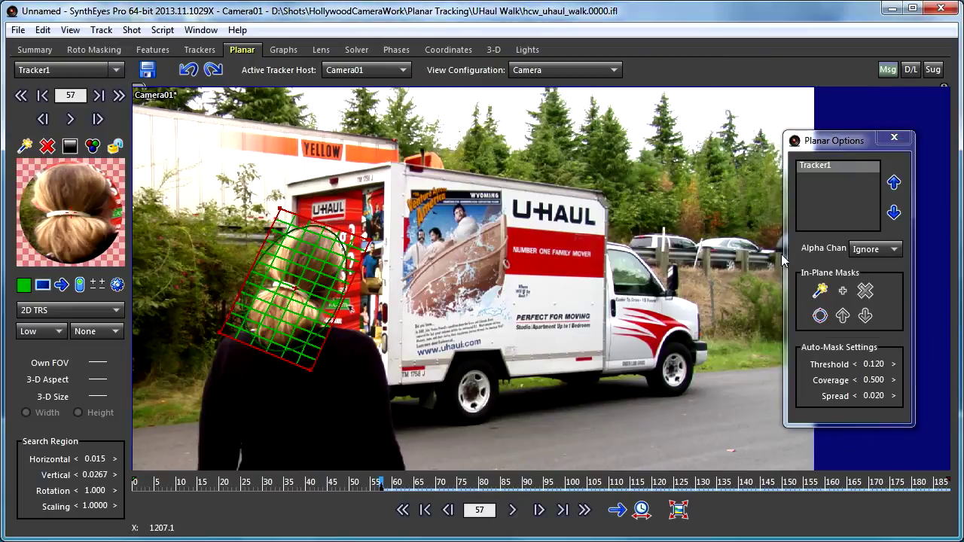
{"action": "left_click", "coordinate": [893, 140]}
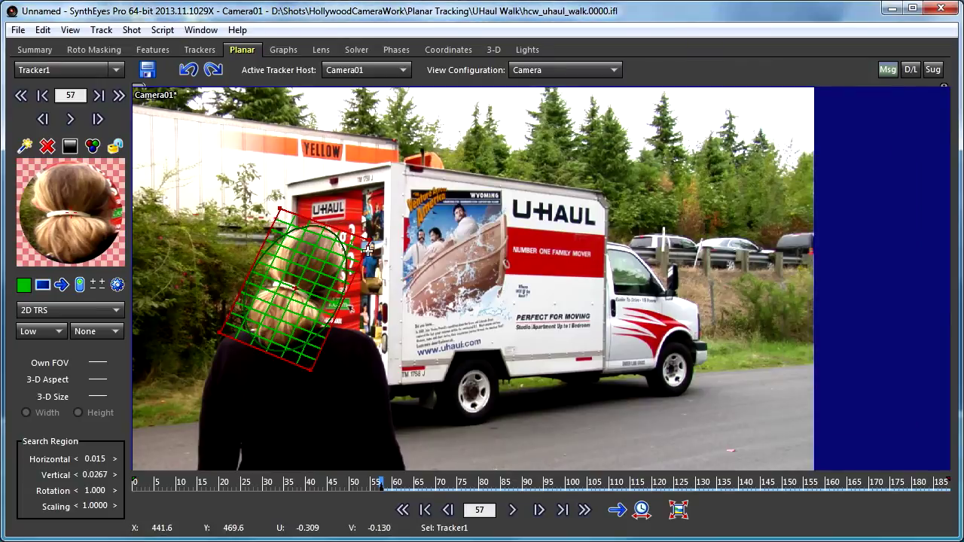
{"action": "left_click_drag", "start_coordinate": [371, 239], "coordinate": [380, 239]}
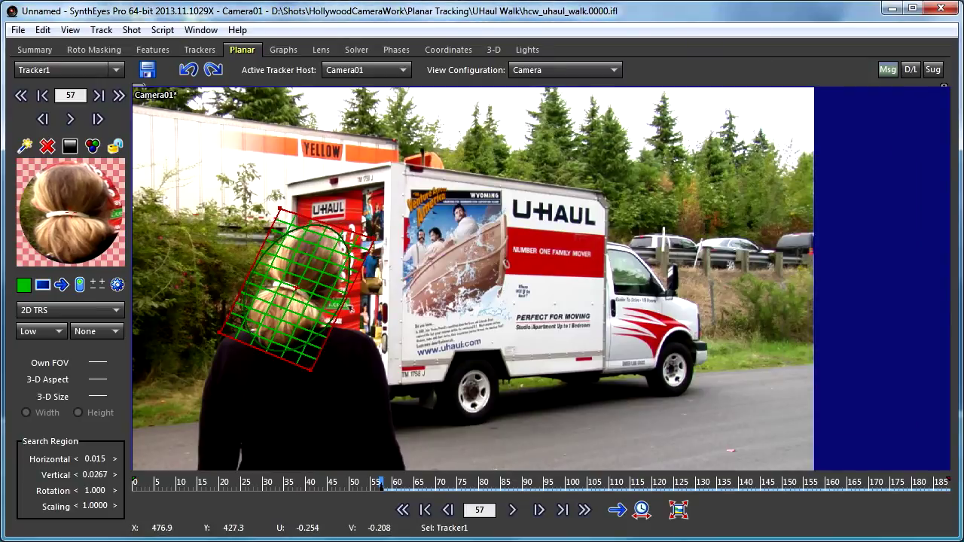
{"action": "left_click_drag", "start_coordinate": [282, 207], "coordinate": [288, 191]}
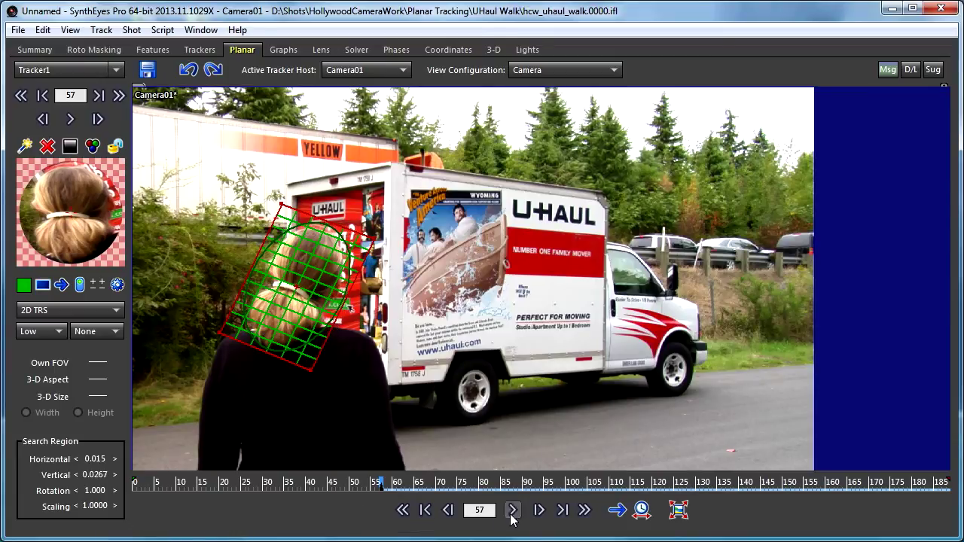
Set tracking prediction to Hand-held: Sticky and track the head forward from frame 57 to frame 72.
{"action": "left_click", "coordinate": [101, 29]}
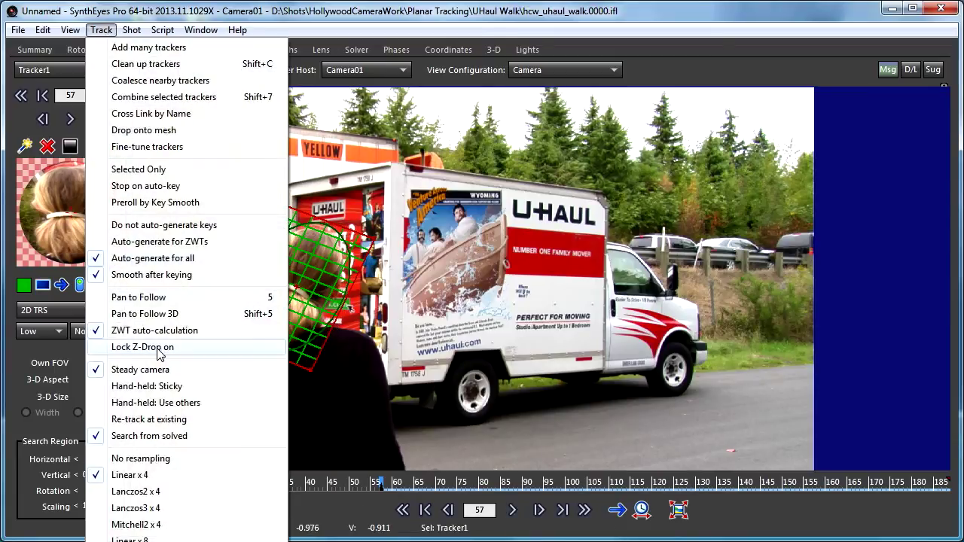
{"action": "left_click", "coordinate": [155, 386]}
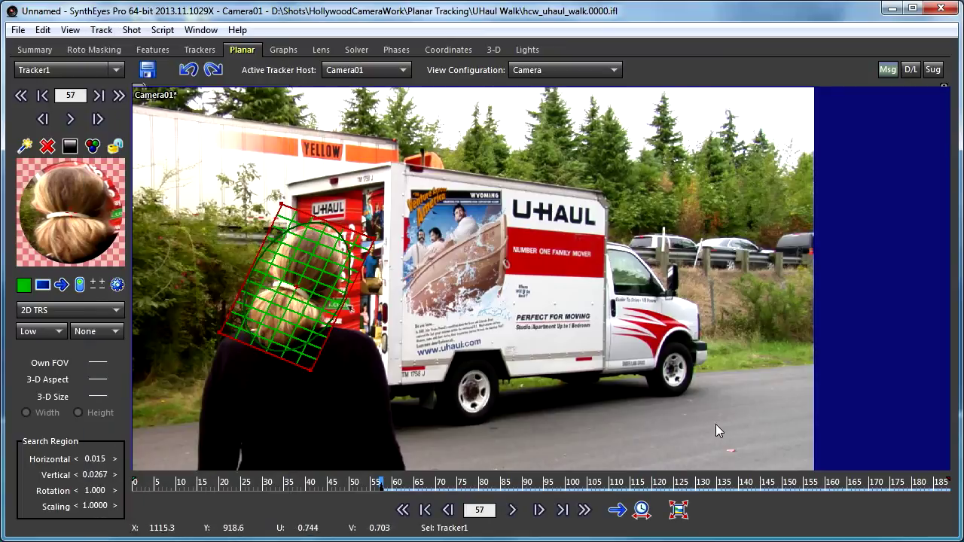
{"action": "left_click", "coordinate": [512, 510]}
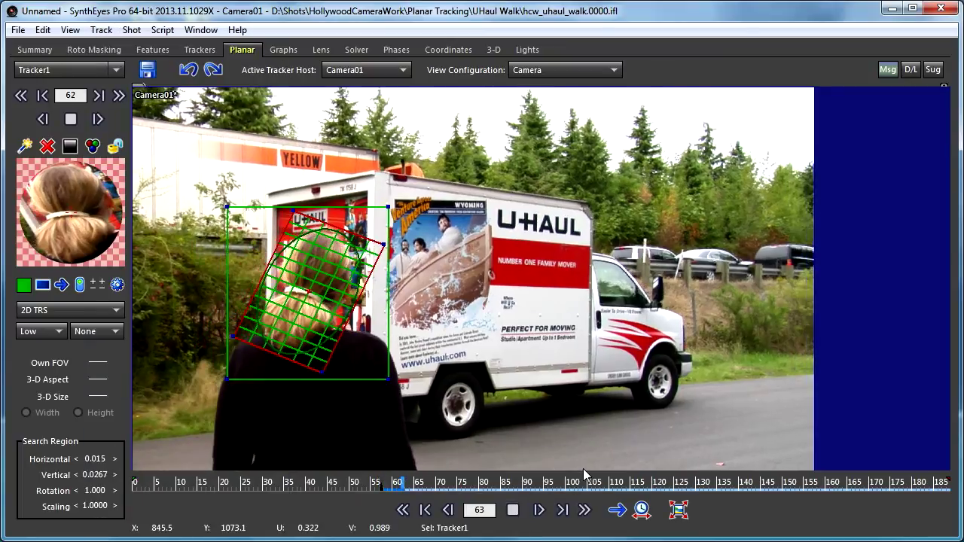
{"action": "left_click", "coordinate": [514, 510]}
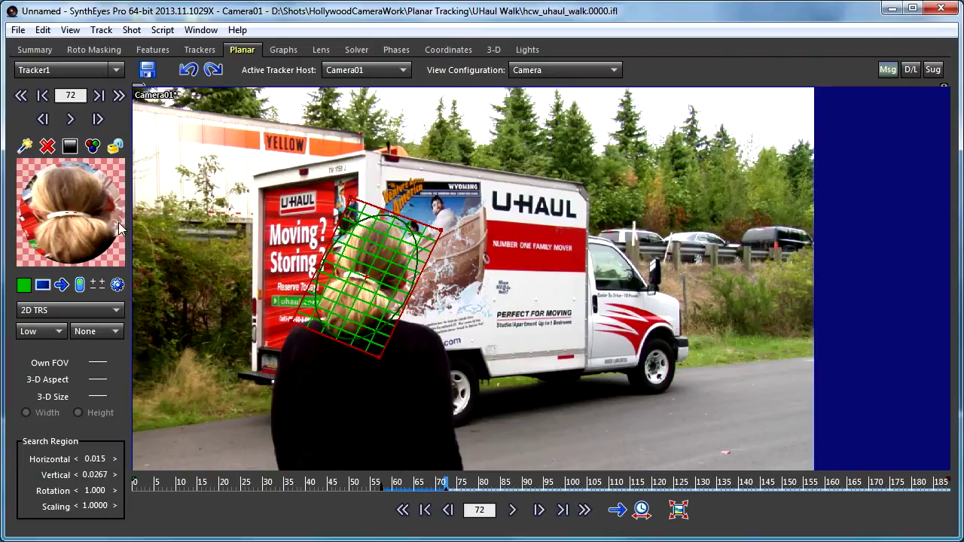
Track the head forward to frame 87, go back to frame 85 and nudge the pattern to recenter it on the head.
{"action": "left_click", "coordinate": [69, 119]}
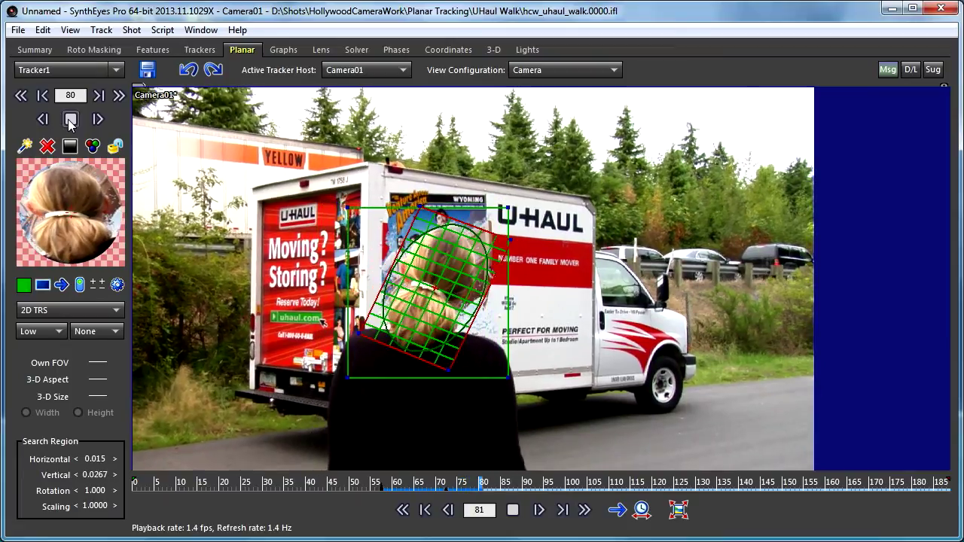
{"action": "left_click", "coordinate": [70, 119]}
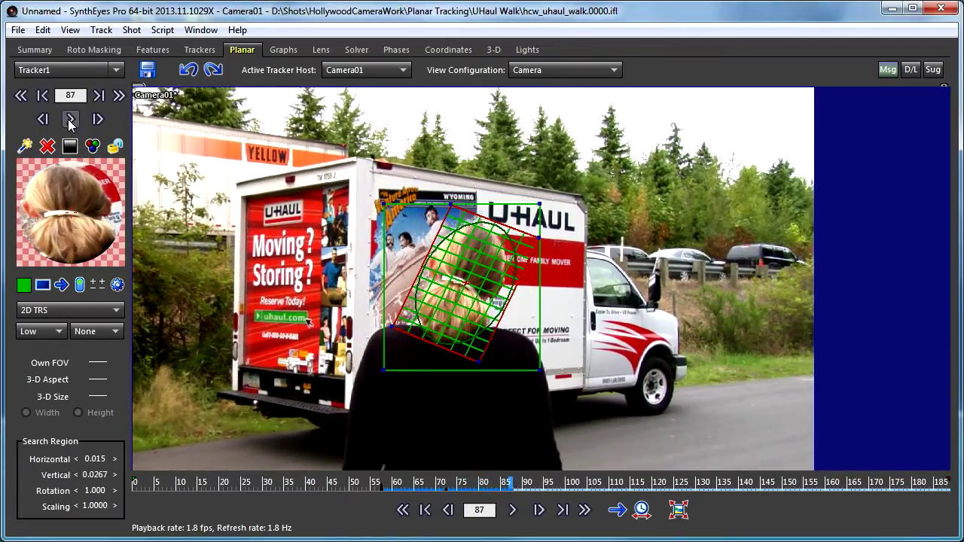
{"action": "key", "text": "s"}
{"action": "key", "text": "s"}
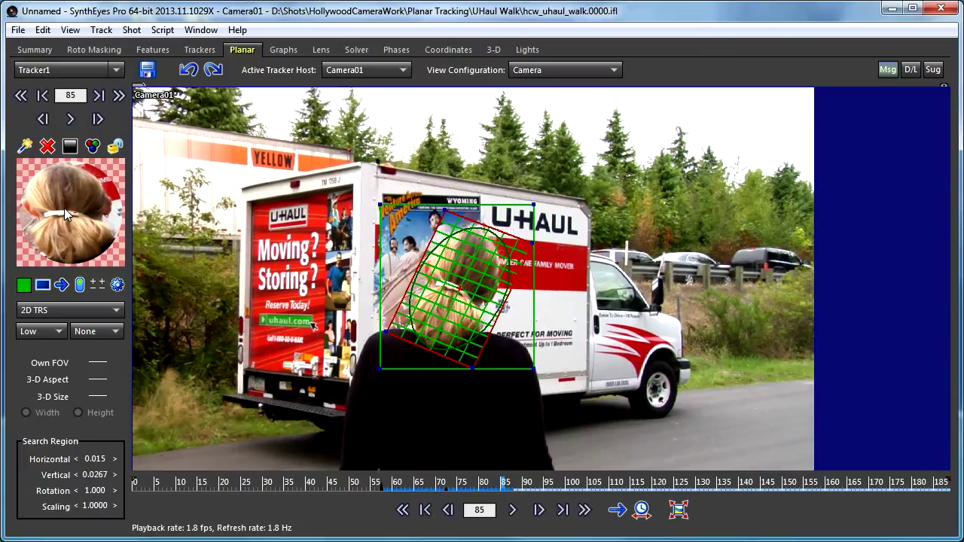
{"action": "left_click_drag", "start_coordinate": [64, 212], "coordinate": [67, 214]}
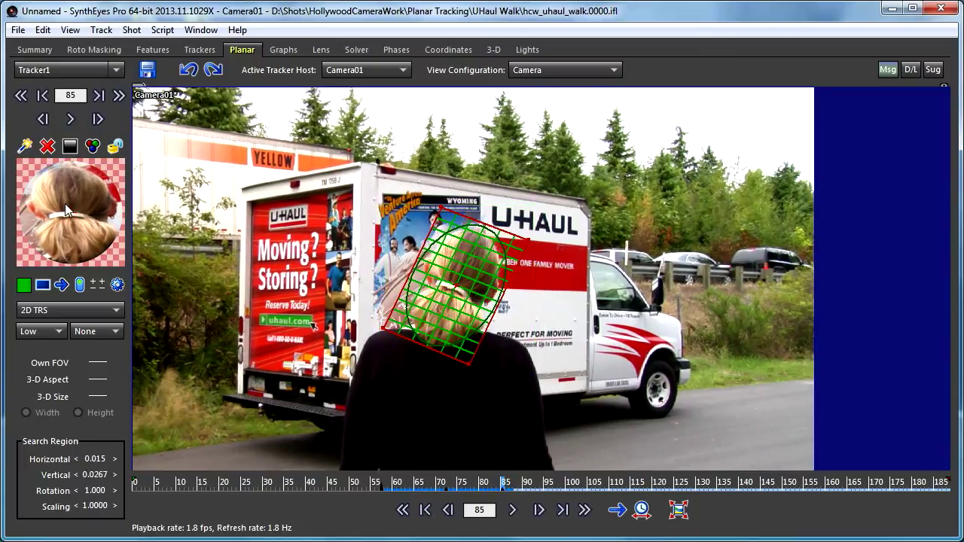
Set the tracker's Scaling search region to 2.35 and track the head forward to frame 115.
{"action": "left_click", "coordinate": [115, 506]}
{"action": "left_click", "coordinate": [72, 120]}
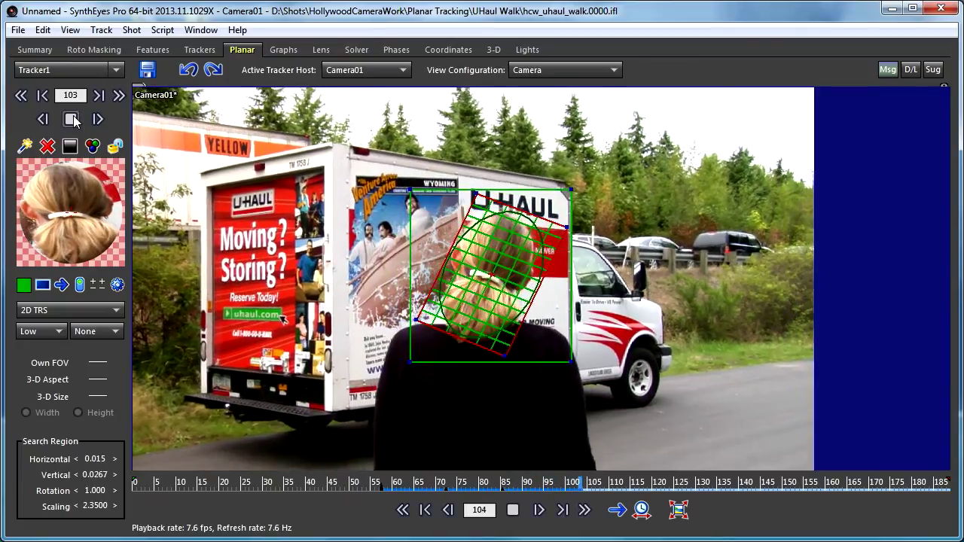
{"action": "left_click", "coordinate": [71, 120]}
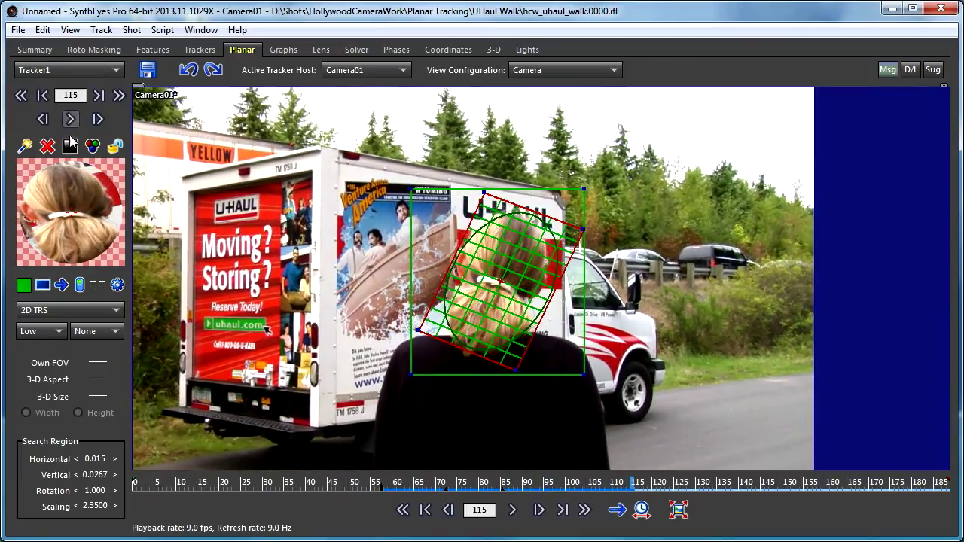
Review the track backward, and at frame 92 move the tracker's upper-left corner outward to match the head's size.
{"action": "scroll", "coordinate": [61, 194], "scroll_direction": "up", "scroll_amount": 5}
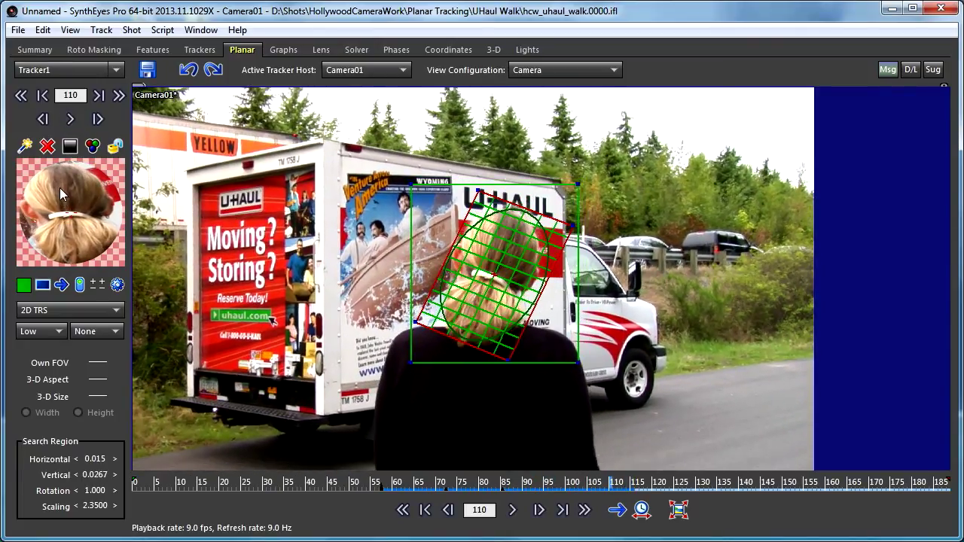
{"action": "scroll", "coordinate": [60, 193], "scroll_direction": "up", "scroll_amount": 7}
{"action": "scroll", "coordinate": [61, 194], "scroll_direction": "up", "scroll_amount": 5}
{"action": "scroll", "coordinate": [63, 195], "scroll_direction": "down", "scroll_amount": 1}
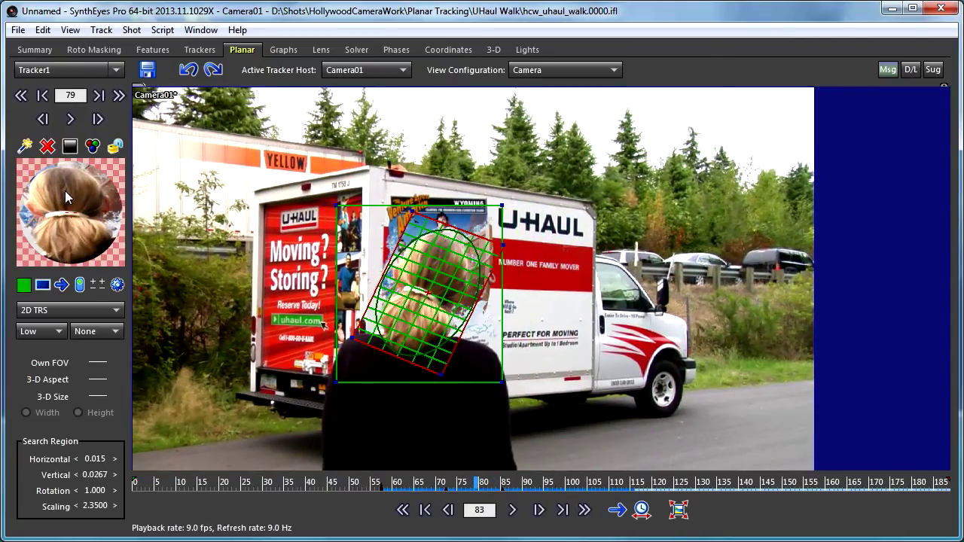
{"action": "scroll", "coordinate": [65, 195], "scroll_direction": "down", "scroll_amount": 5}
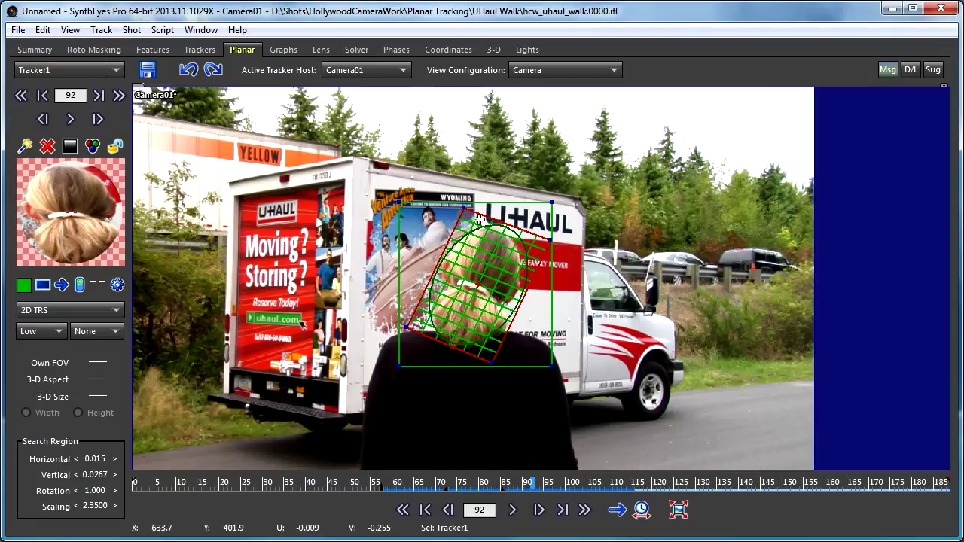
{"action": "left_click_drag", "start_coordinate": [461, 206], "coordinate": [446, 189]}
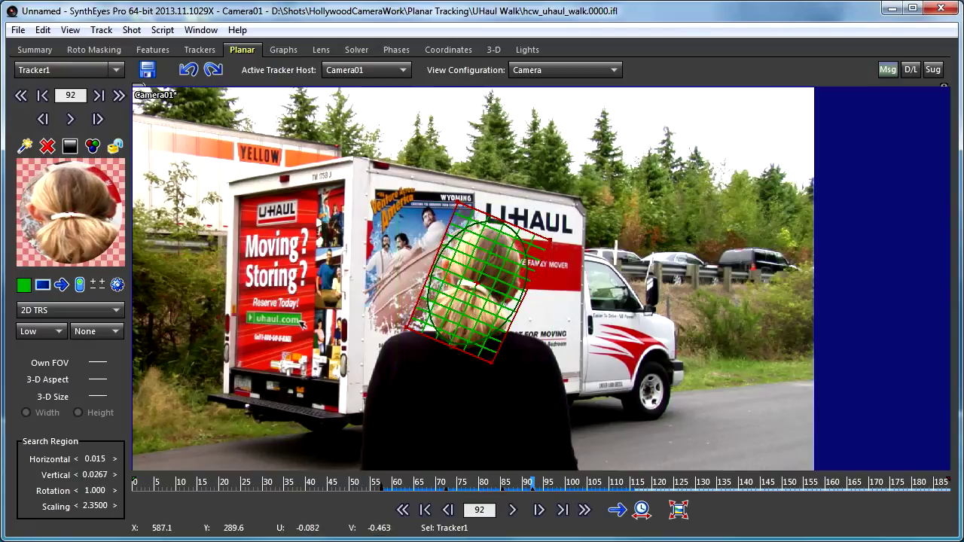
Track the head forward from frame 92 to 119, step back to frame 115, and track on to frame 124.
{"action": "left_click", "coordinate": [70, 120]}
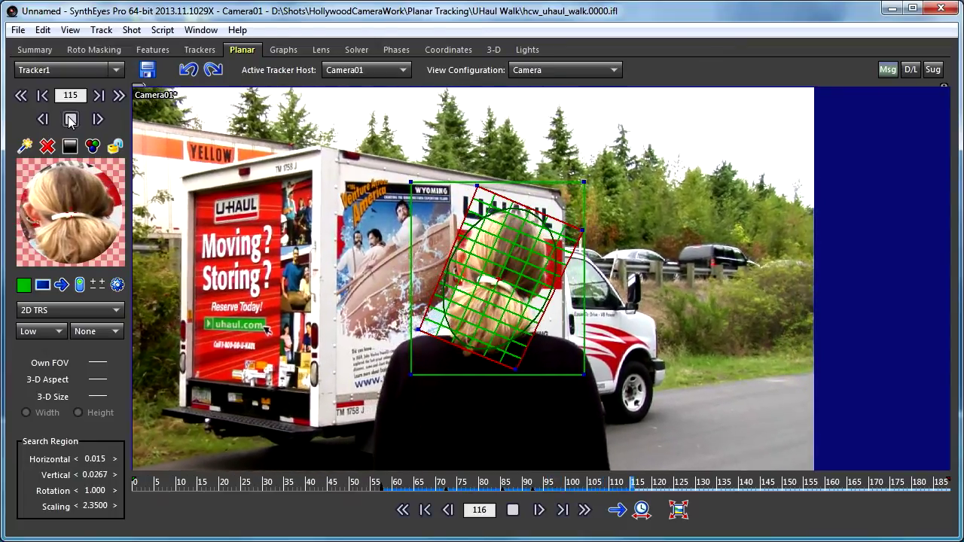
{"action": "left_click", "coordinate": [69, 120]}
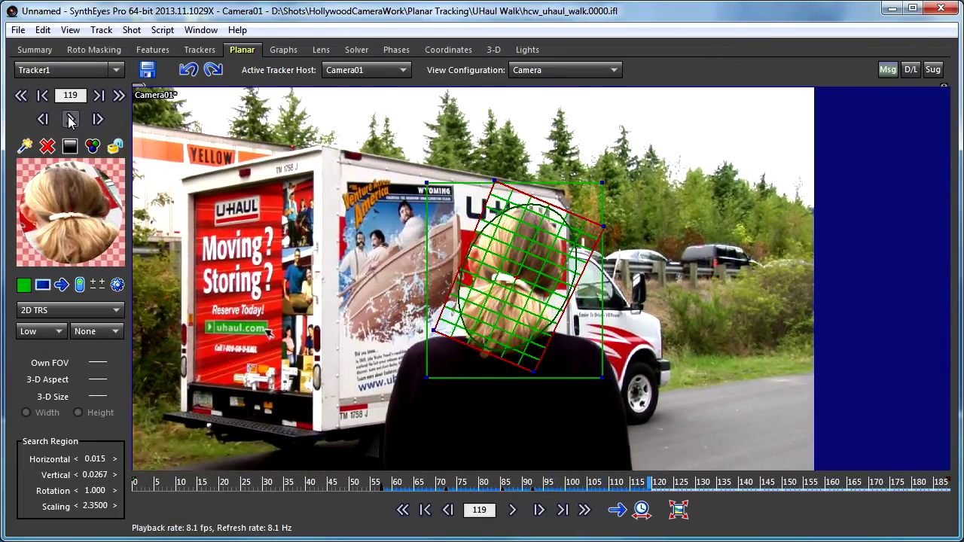
{"action": "scroll", "coordinate": [77, 252], "scroll_direction": "up", "scroll_amount": 4}
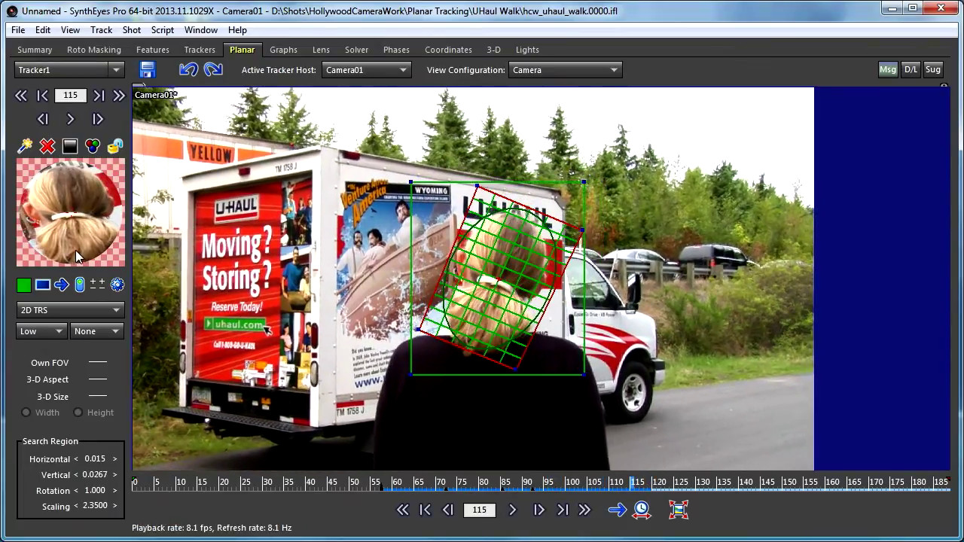
{"action": "left_click", "coordinate": [70, 120]}
{"action": "left_click", "coordinate": [70, 120]}
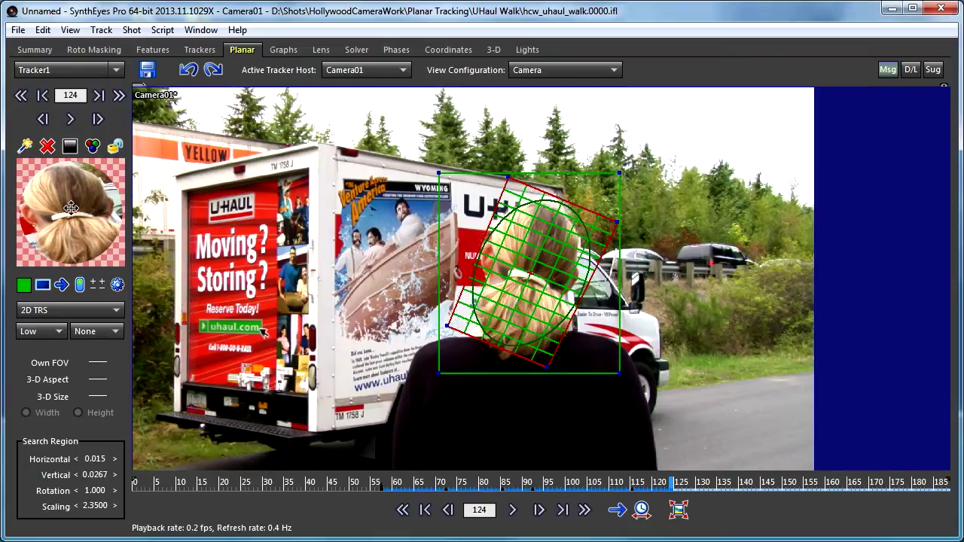
Set the tracker's Scaling search region to 3.27, step back to frame 119, and track the head forward to frame 127.
{"action": "left_click_drag", "start_coordinate": [96, 507], "coordinate": [117, 507]}
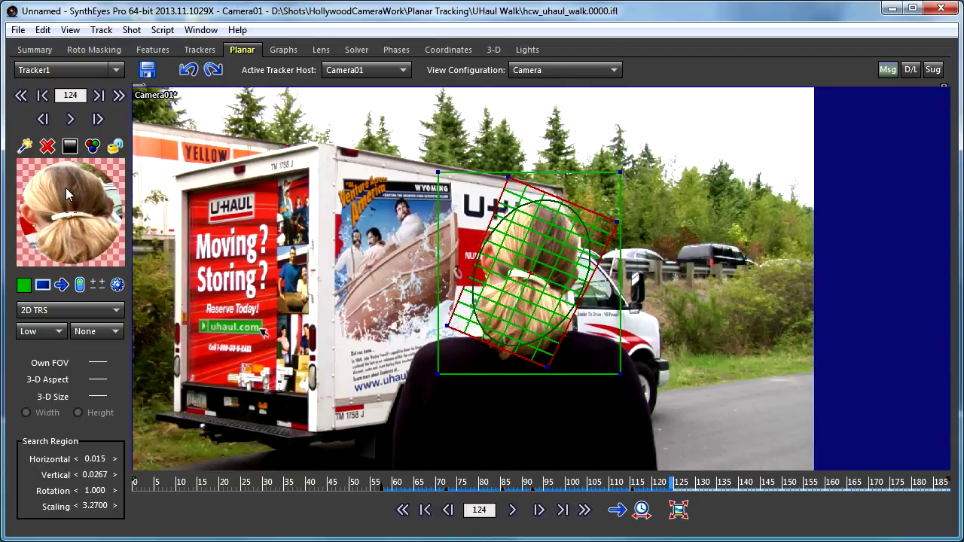
{"action": "scroll", "coordinate": [66, 189], "scroll_direction": "down", "scroll_amount": 5}
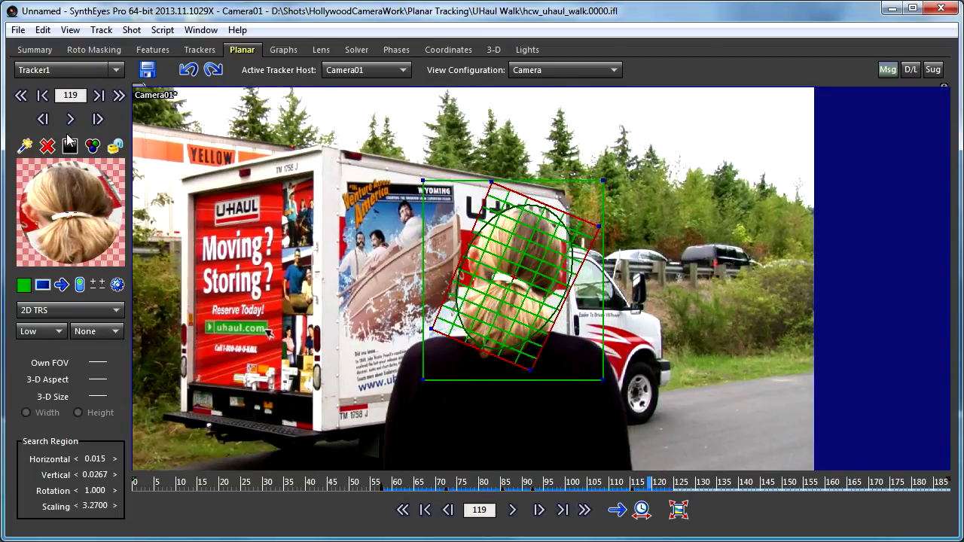
{"action": "left_click", "coordinate": [70, 119]}
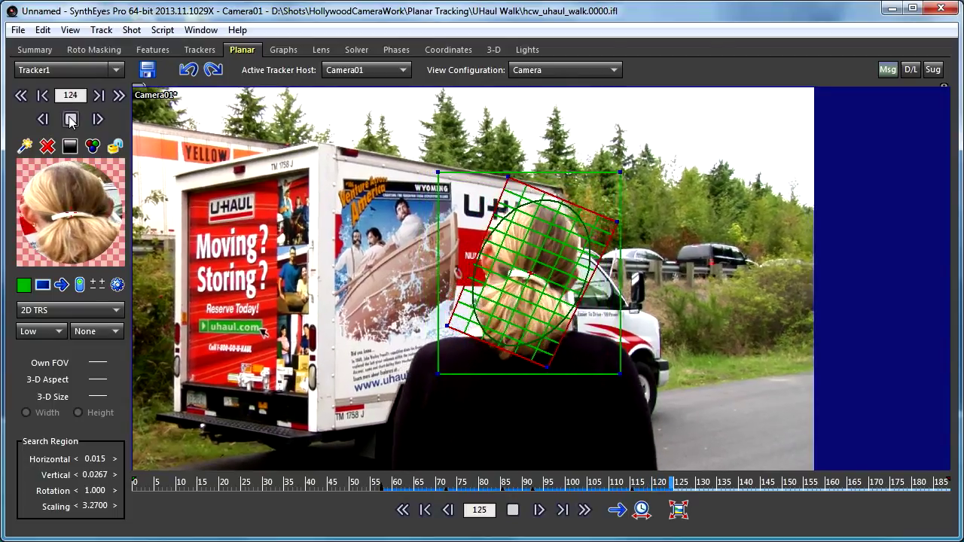
{"action": "left_click", "coordinate": [70, 119]}
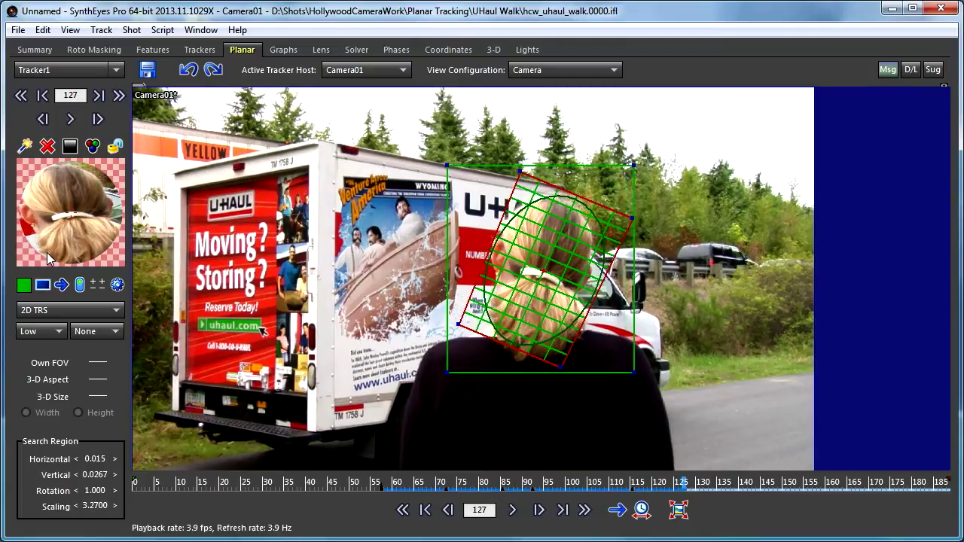
Set the tracker's Scaling search region to 4.06, step back a few frames, and track the head forward to frame 129.
{"action": "left_click_drag", "start_coordinate": [114, 506], "coordinate": [146, 506]}
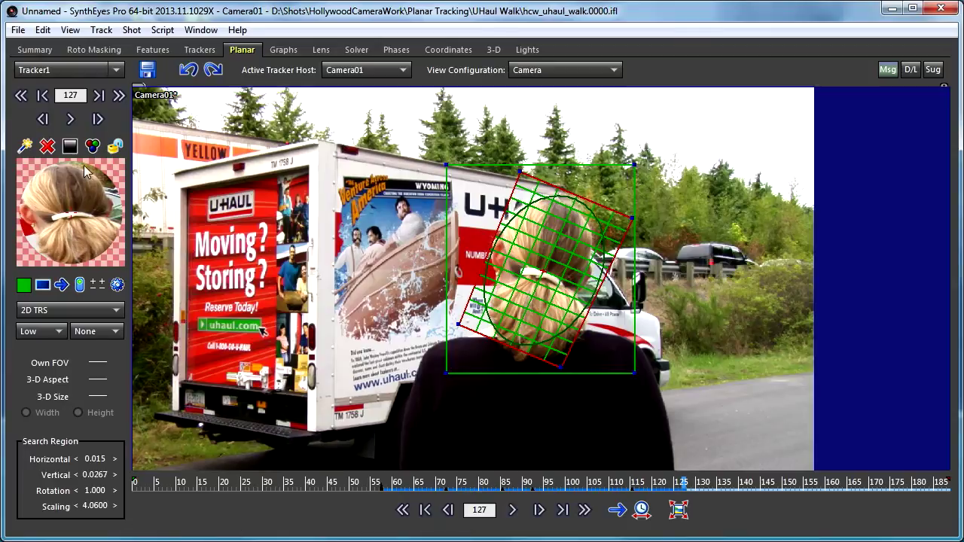
{"action": "key", "text": "s"}
{"action": "key", "text": "s"}
{"action": "key", "text": "s"}
{"action": "key", "text": "s"}
{"action": "key", "text": "s"}
{"action": "key", "text": "s"}
{"action": "key", "text": "s"}
{"action": "key", "text": "s"}
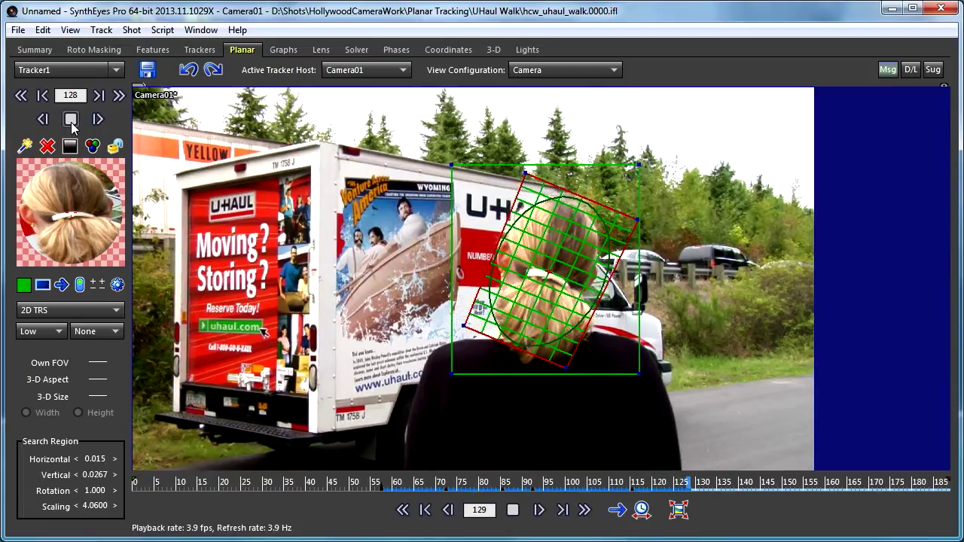
{"action": "left_click", "coordinate": [70, 120]}
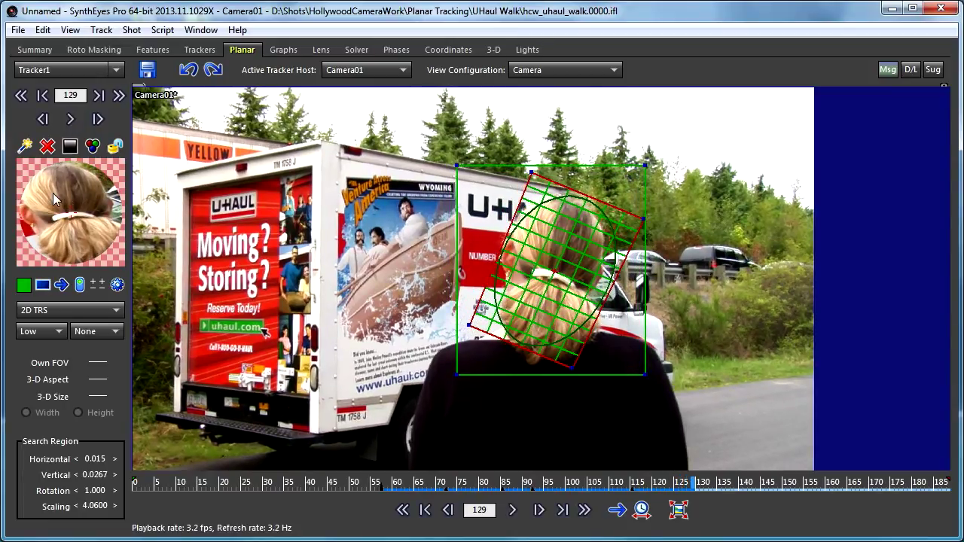
At frame 129, move the tracker's upper-left corner outward to match the head's size, and track forward to frame 141.
{"action": "left_click_drag", "start_coordinate": [531, 172], "coordinate": [518, 166]}
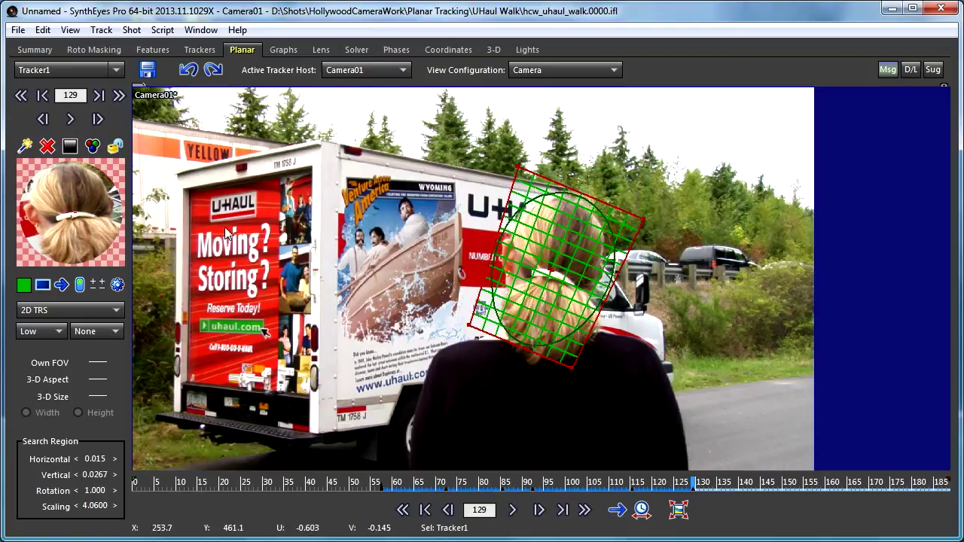
{"action": "left_click", "coordinate": [70, 119]}
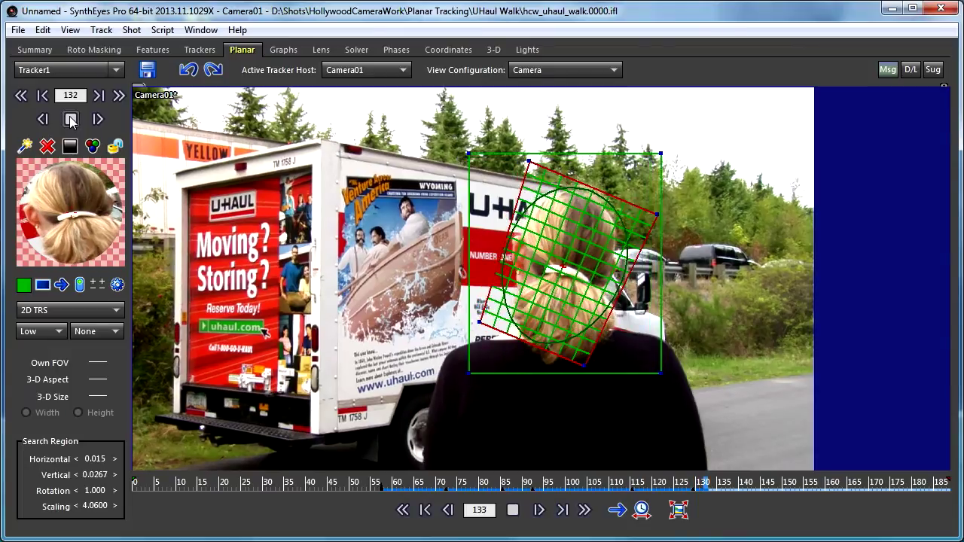
{"action": "left_click", "coordinate": [70, 119]}
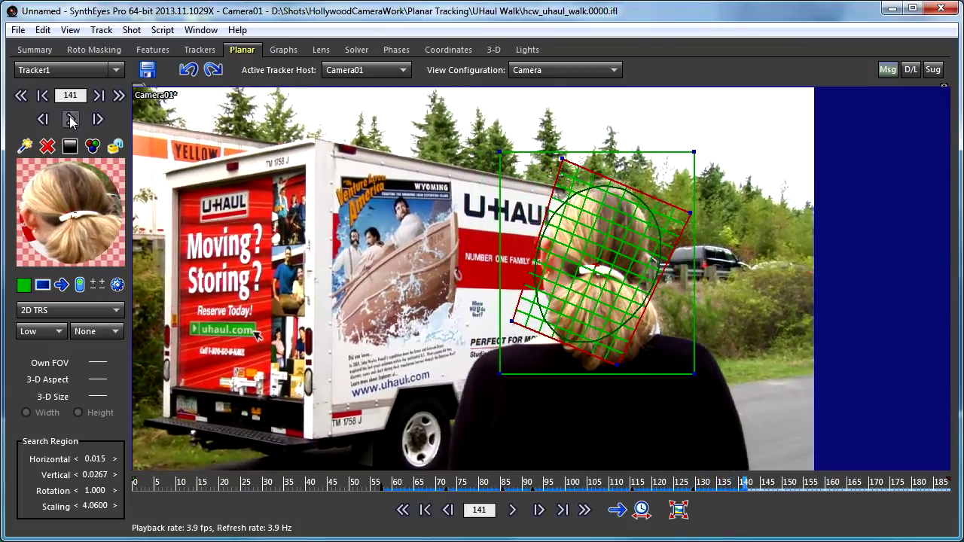
Step back to frame 139, rotate the pattern upright to match the head's tilt, and track forward to frame 149.
{"action": "scroll", "coordinate": [78, 226], "scroll_direction": "up", "scroll_amount": 2}
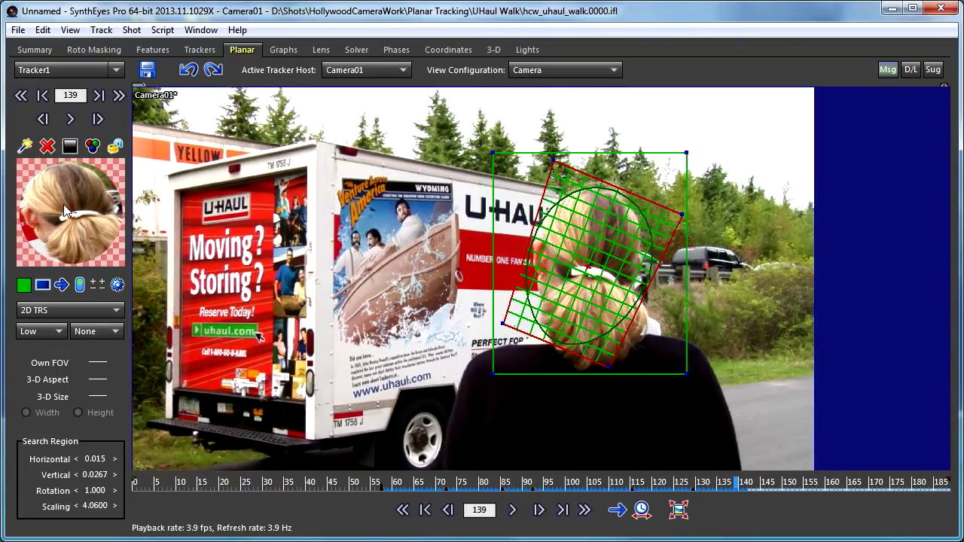
{"action": "left_click_drag", "start_coordinate": [555, 160], "coordinate": [537, 164]}
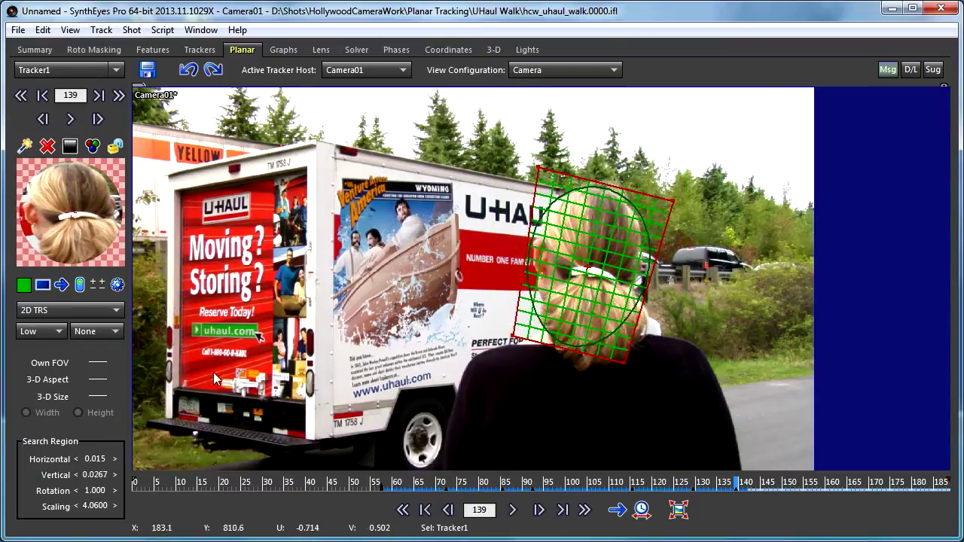
{"action": "left_click", "coordinate": [70, 120]}
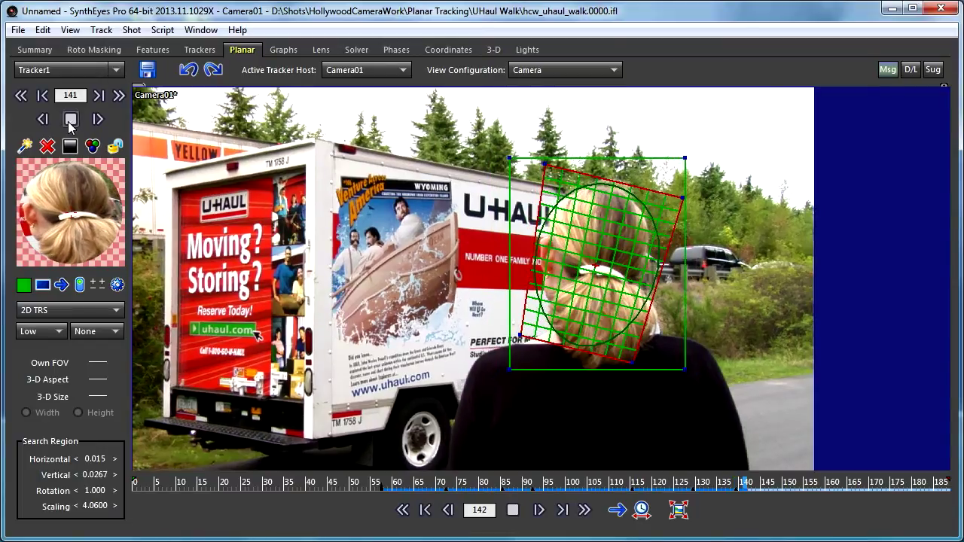
{"action": "left_click", "coordinate": [69, 121]}
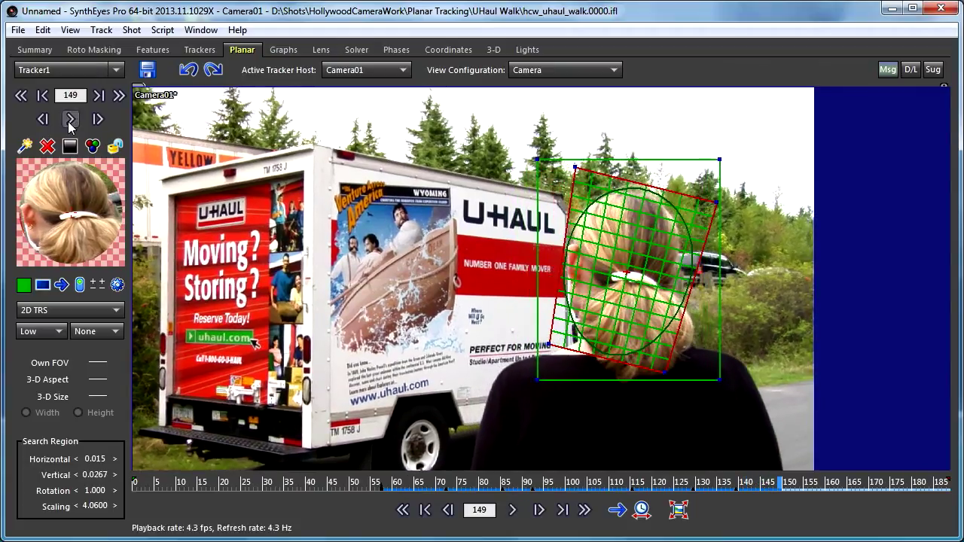
At frame 149, enlarge the pattern slightly from its upper-left corner and track the head to the last frame, 188.
{"action": "mouse_move", "coordinate": [575, 167]}
{"action": "left_mouse_down"}
{"action": "mouse_move", "coordinate": [583, 175]}
{"action": "mouse_move", "coordinate": [569, 158]}
{"action": "left_mouse_up"}
{"action": "left_click", "coordinate": [71, 121]}
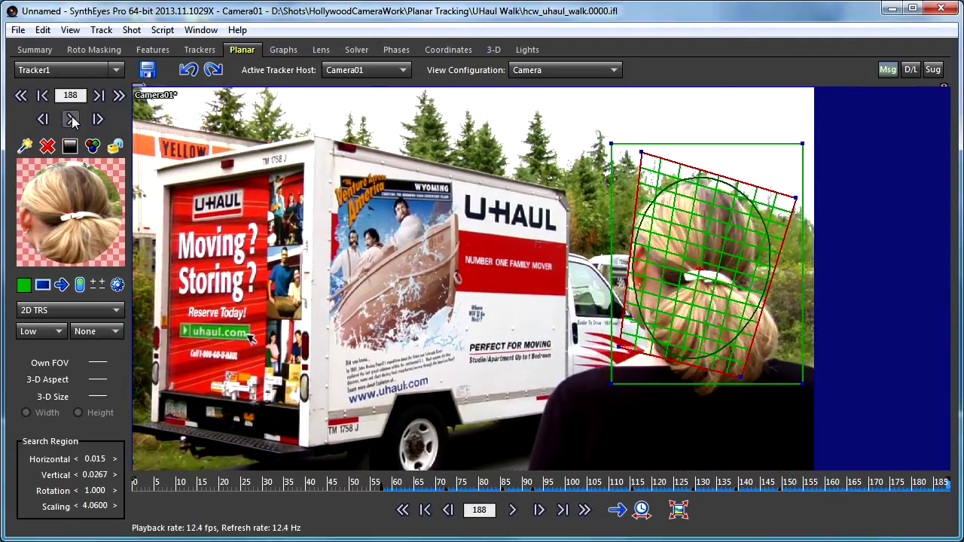
Review the head track by scrubbing from the end of the shot back to frame 58, and lock the tracker.
{"action": "scroll", "coordinate": [63, 220], "scroll_direction": "up", "scroll_amount": 4}
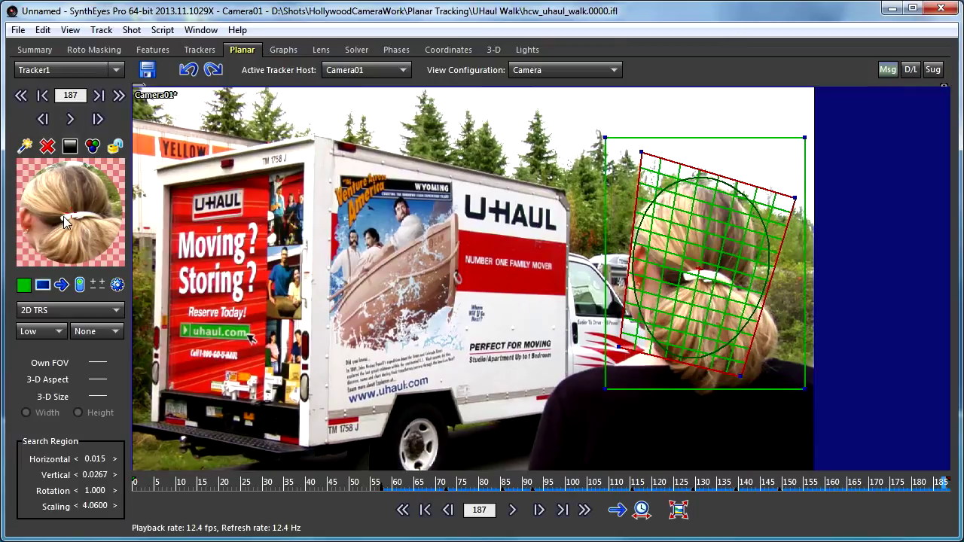
{"action": "scroll", "coordinate": [65, 223], "scroll_direction": "down", "scroll_amount": 4}
{"action": "scroll", "coordinate": [64, 223], "scroll_direction": "up", "scroll_amount": 1}
{"action": "scroll", "coordinate": [66, 222], "scroll_direction": "up", "scroll_amount": 4}
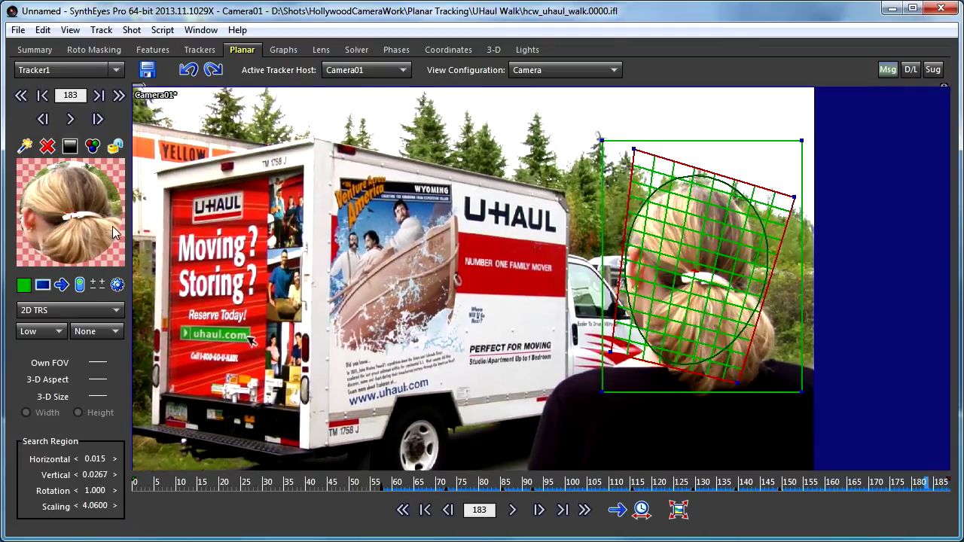
{"action": "left_click_drag", "start_coordinate": [924, 487], "coordinate": [633, 490]}
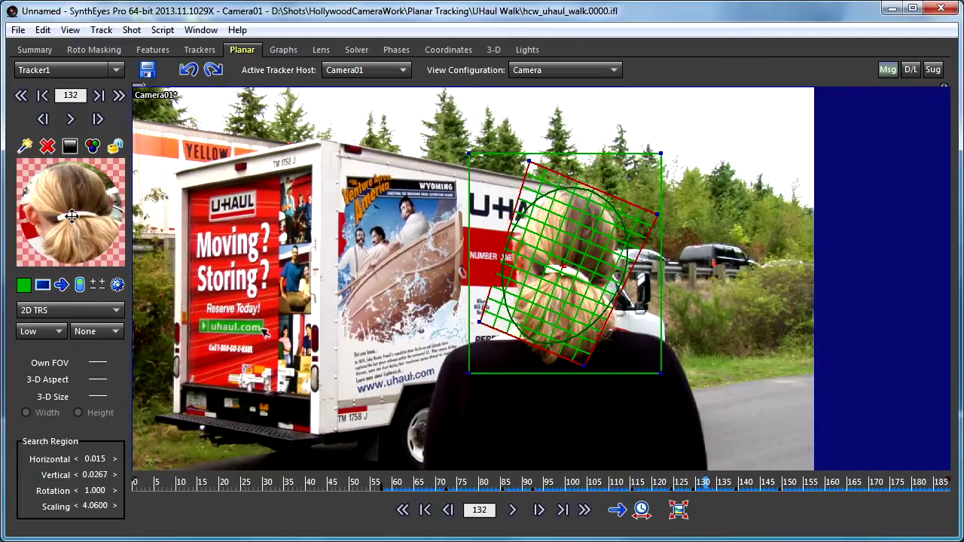
{"action": "scroll", "coordinate": [72, 216], "scroll_direction": "down", "scroll_amount": 1}
{"action": "scroll", "coordinate": [72, 216], "scroll_direction": "up", "scroll_amount": 2}
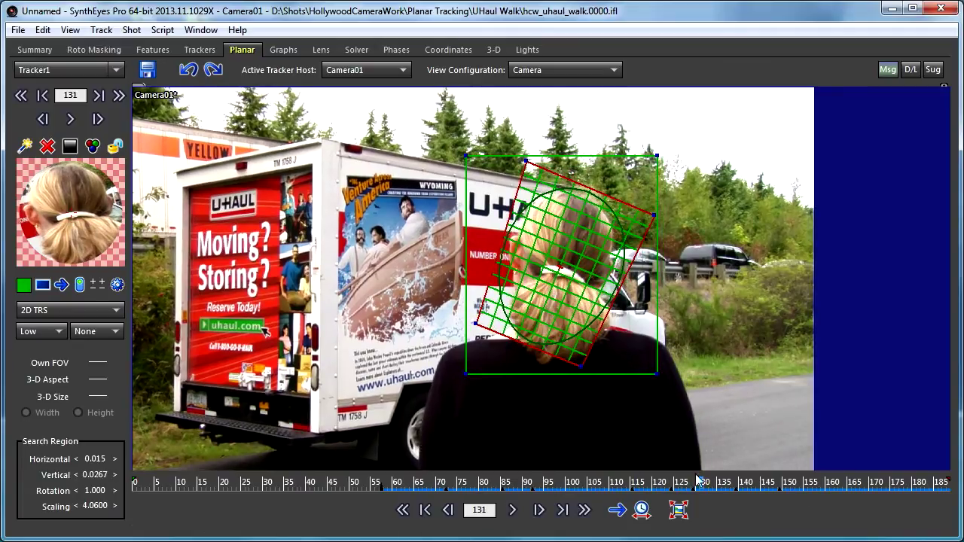
{"action": "mouse_move", "coordinate": [855, 493]}
{"action": "left_mouse_down"}
{"action": "mouse_move", "coordinate": [632, 494]}
{"action": "mouse_move", "coordinate": [752, 498]}
{"action": "mouse_move", "coordinate": [492, 534]}
{"action": "mouse_move", "coordinate": [369, 533]}
{"action": "mouse_move", "coordinate": [410, 533]}
{"action": "mouse_move", "coordinate": [383, 536]}
{"action": "left_mouse_up"}
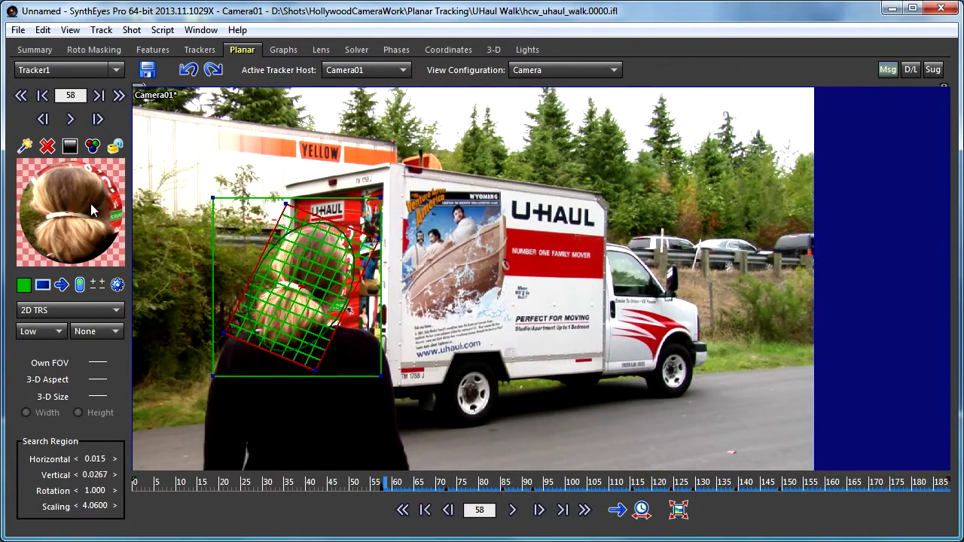
{"action": "left_click", "coordinate": [115, 148]}
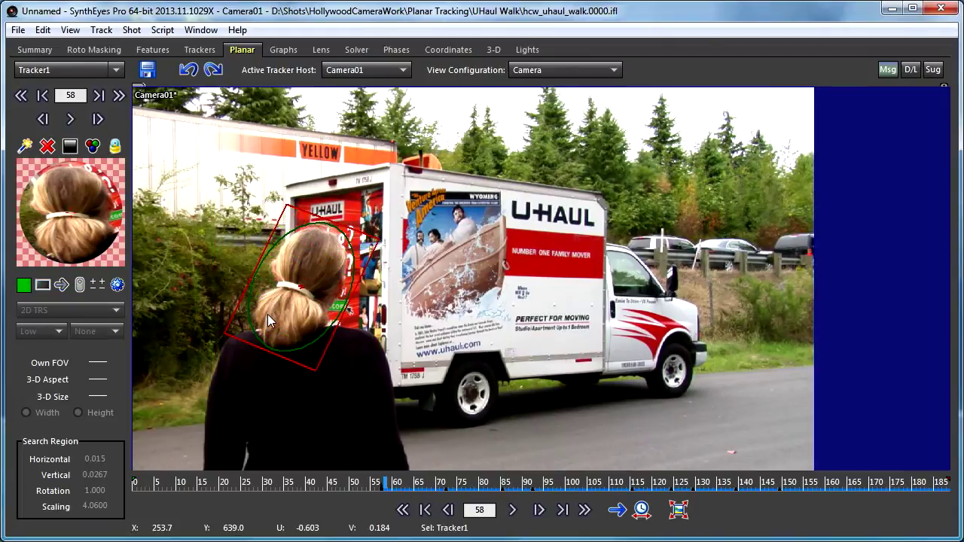
At frame 55, create a second planar tracker around the woman's torso and set its tracking mode to 2D TS.
{"action": "mouse_move", "coordinate": [382, 486]}
{"action": "left_mouse_down"}
{"action": "mouse_move", "coordinate": [640, 506]}
{"action": "mouse_move", "coordinate": [372, 522]}
{"action": "left_mouse_up"}
{"action": "left_click", "coordinate": [24, 148]}
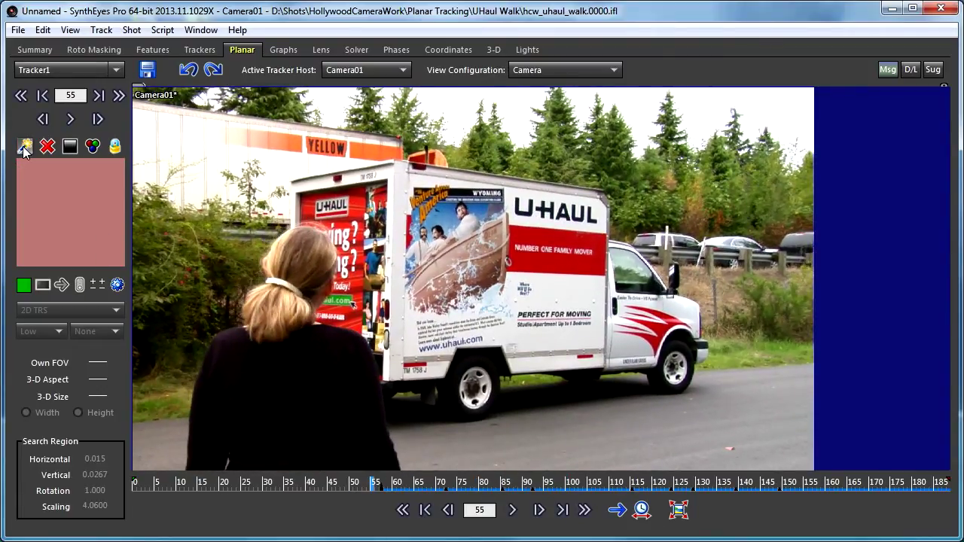
{"action": "left_click", "coordinate": [166, 313]}
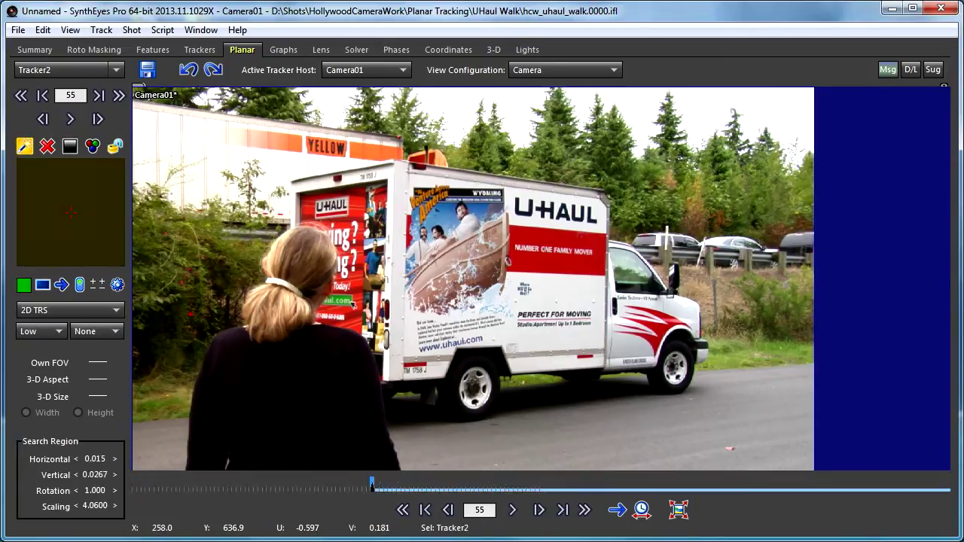
{"action": "left_click_drag", "start_coordinate": [220, 321], "coordinate": [210, 307]}
{"action": "left_click_drag", "start_coordinate": [393, 302], "coordinate": [415, 458]}
{"action": "left_click", "coordinate": [412, 460]}
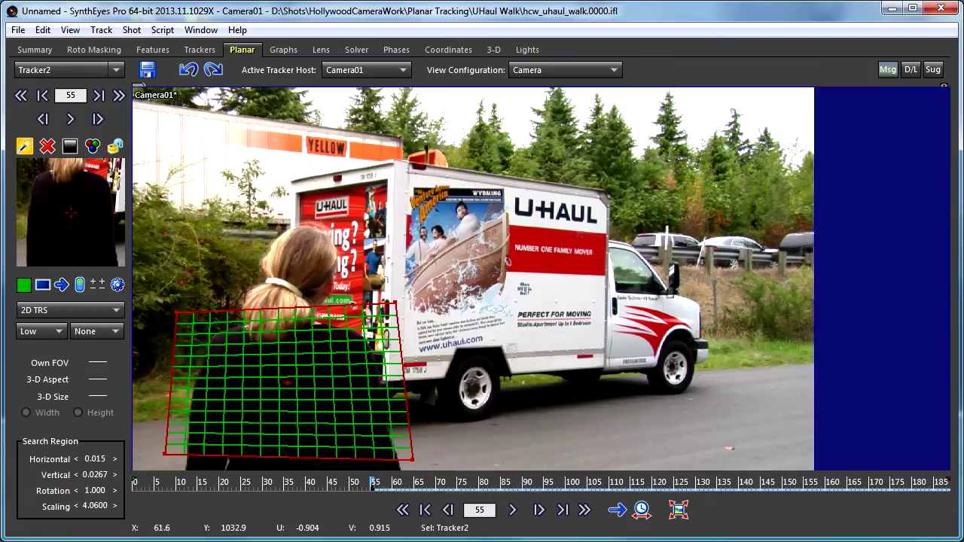
{"action": "left_click", "coordinate": [170, 453]}
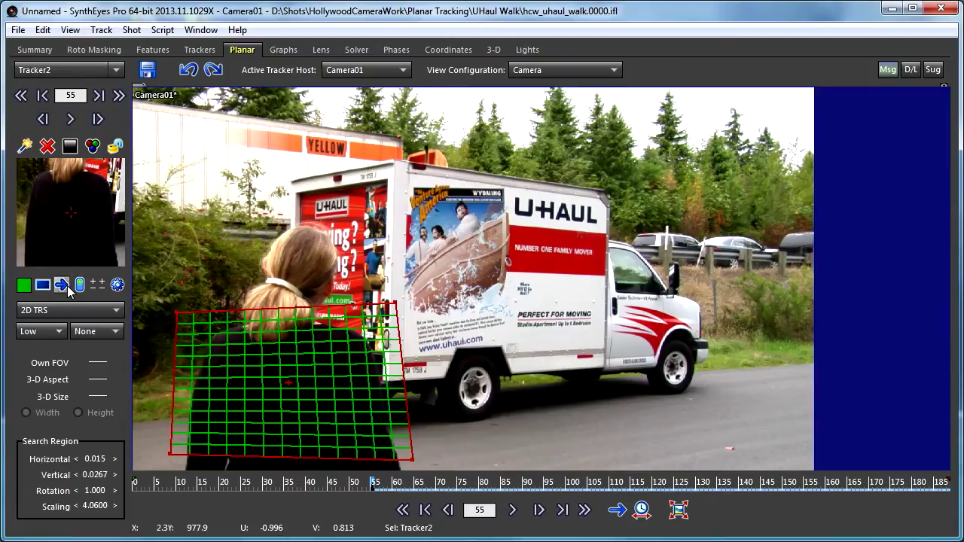
{"action": "left_click", "coordinate": [50, 309]}
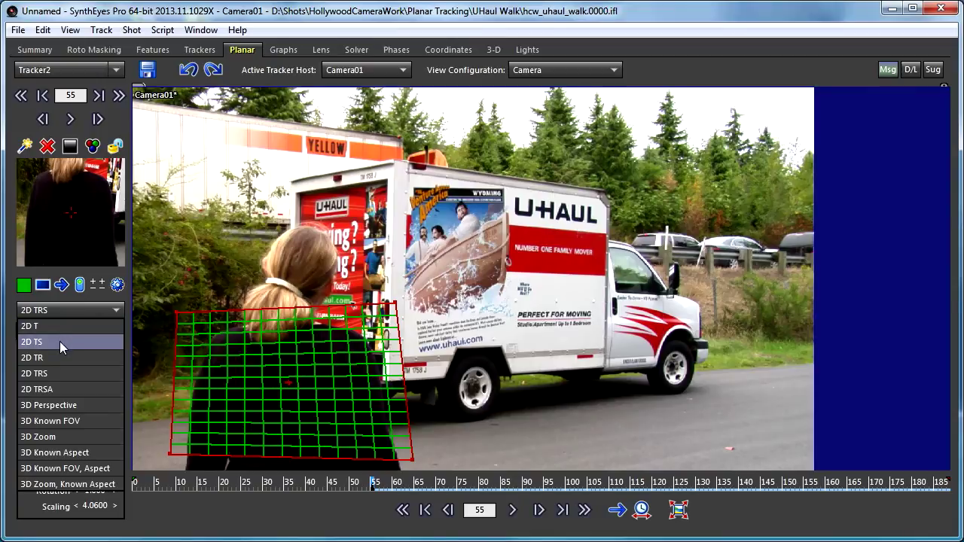
{"action": "left_click", "coordinate": [60, 341]}
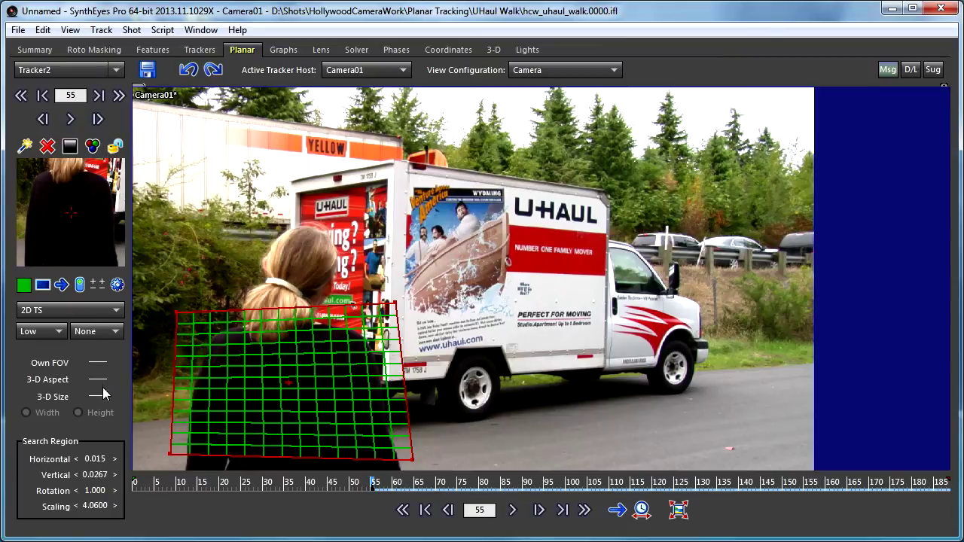
At frame 55, draw an in-plane spline mask around the woman's torso, tracing her arms and shoulders and closing it below the image.
{"action": "left_click", "coordinate": [117, 285]}
{"action": "left_click", "coordinate": [819, 291]}
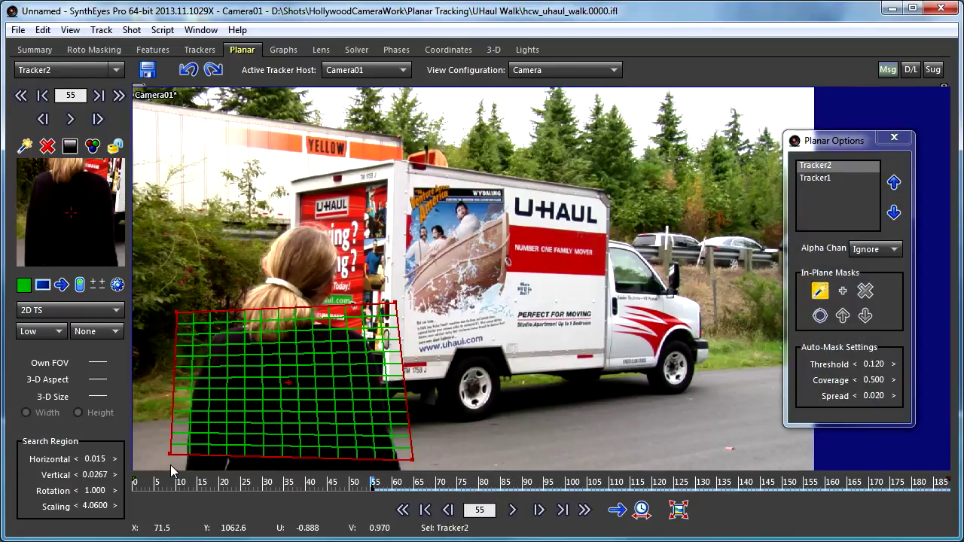
{"action": "middle_click_drag", "start_coordinate": [227, 380], "coordinate": [257, 315]}
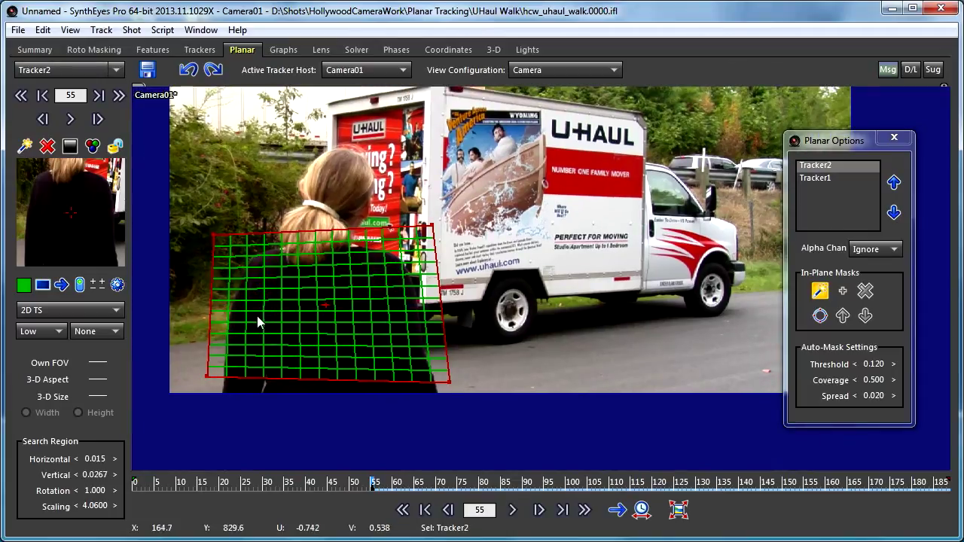
{"action": "left_click", "coordinate": [217, 384]}
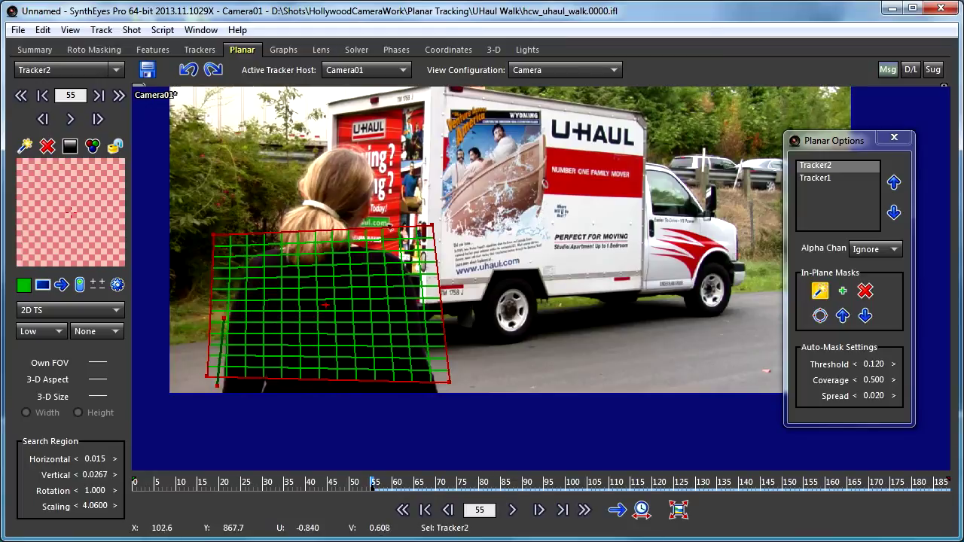
{"action": "left_click", "coordinate": [242, 266]}
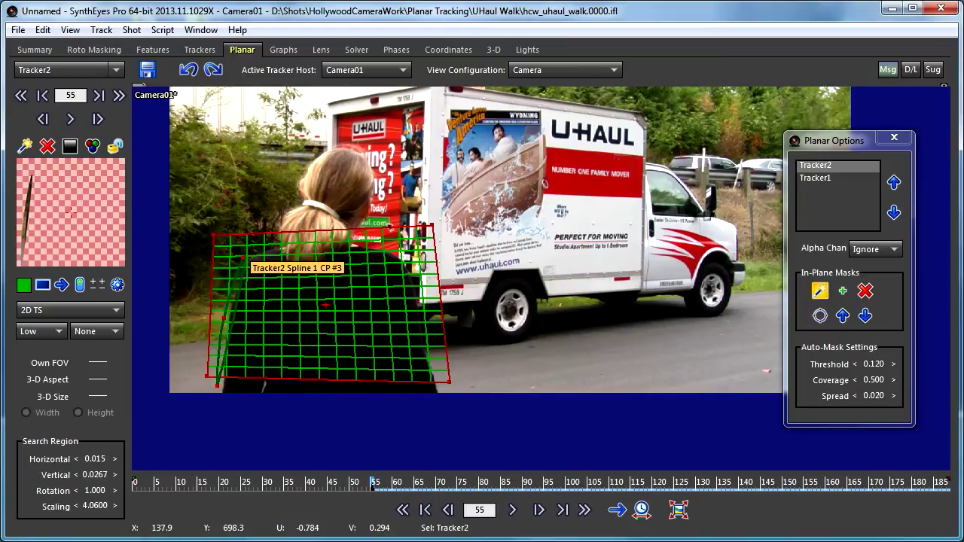
{"action": "left_click", "coordinate": [261, 246]}
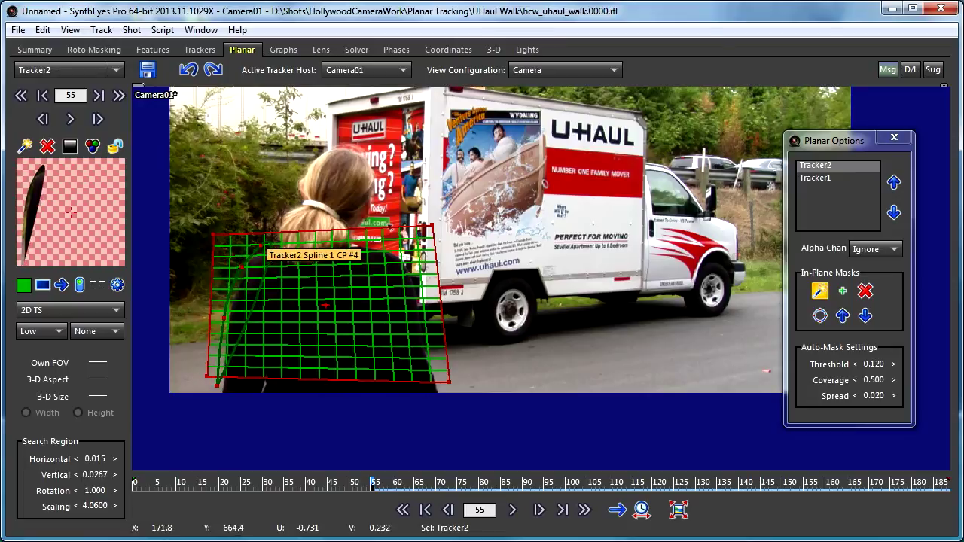
{"action": "left_click", "coordinate": [261, 248]}
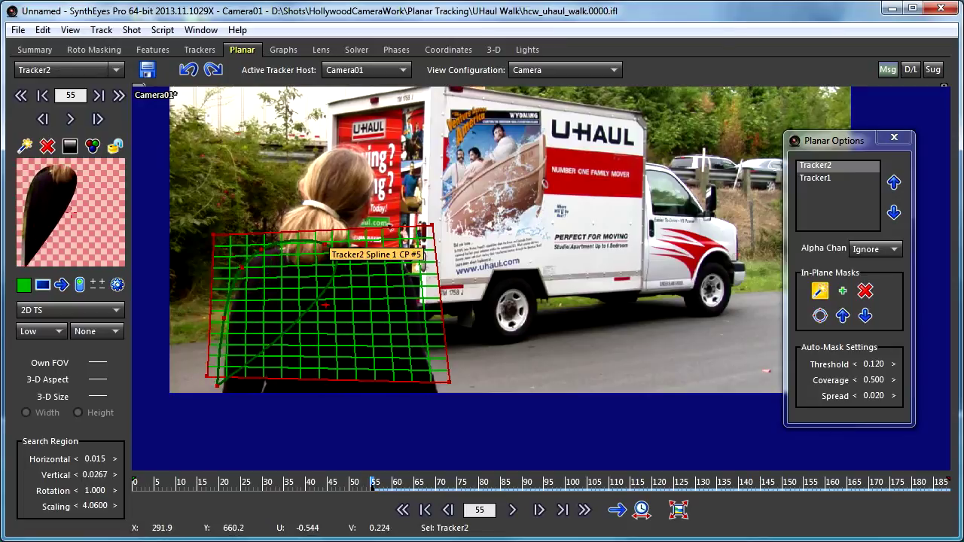
{"action": "left_click", "coordinate": [323, 240]}
{"action": "left_click", "coordinate": [391, 244]}
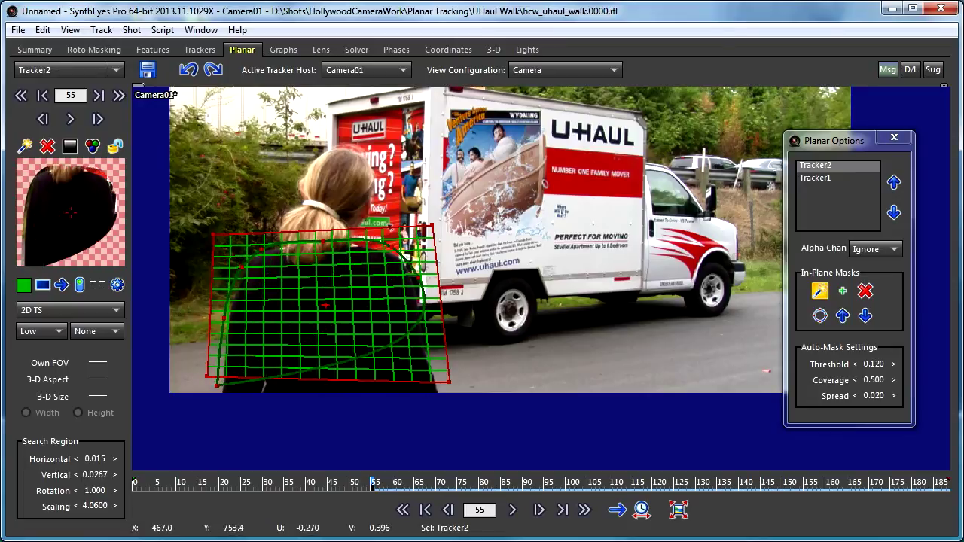
{"action": "left_click", "coordinate": [421, 279]}
{"action": "left_click", "coordinate": [425, 334]}
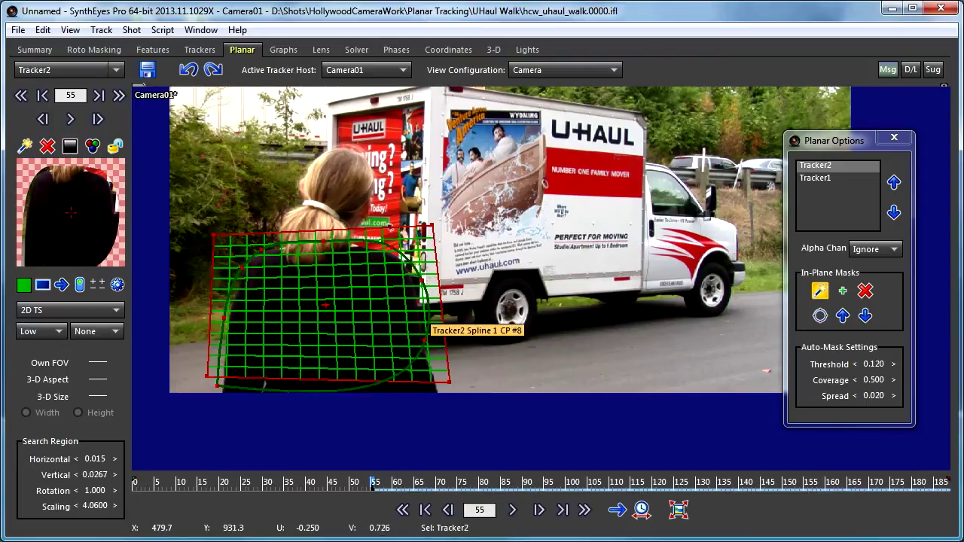
{"action": "left_click", "coordinate": [444, 390]}
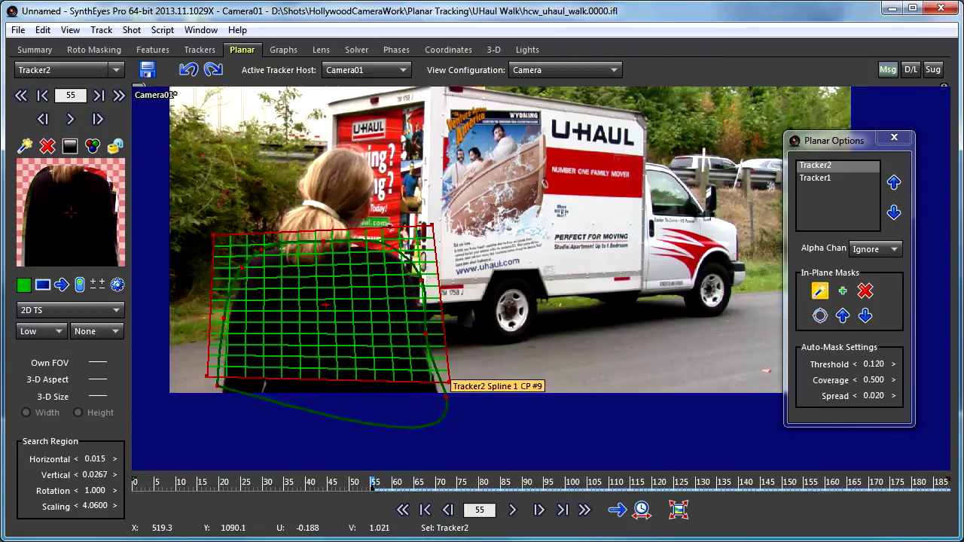
{"action": "left_click", "coordinate": [357, 413]}
{"action": "right_click", "coordinate": [362, 402]}
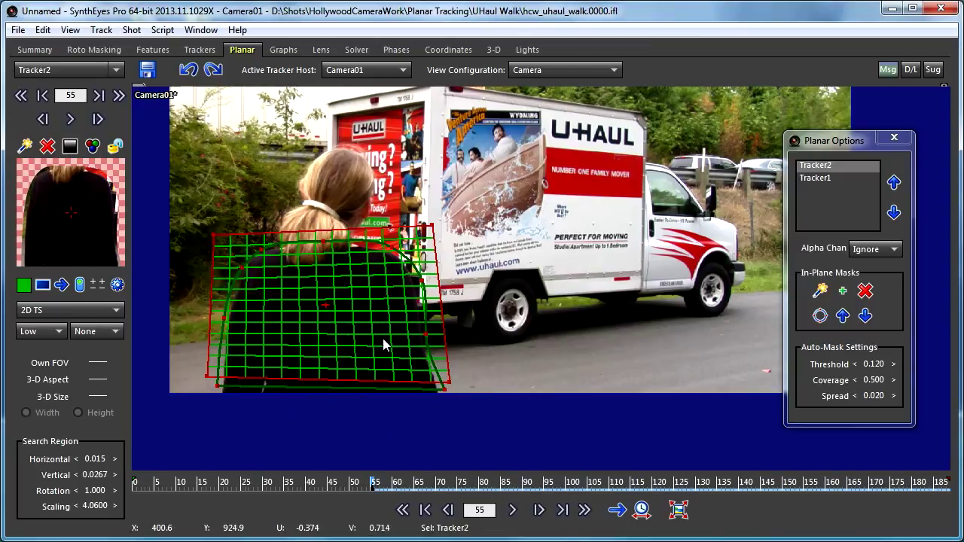
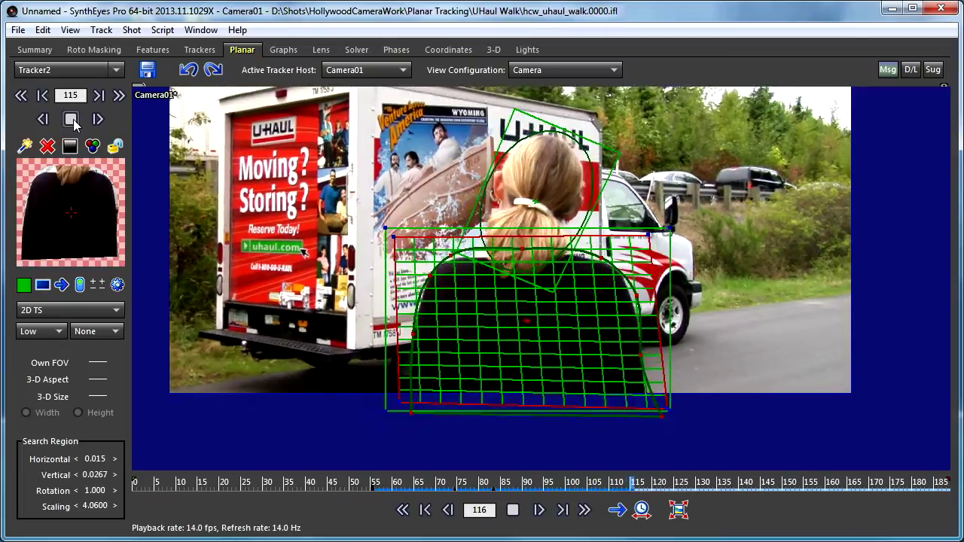
Stop the torso track at frame 135, step back to frame 110 to nudge the pattern, and track forward to the last frame, 188.
{"action": "left_click", "coordinate": [71, 119]}
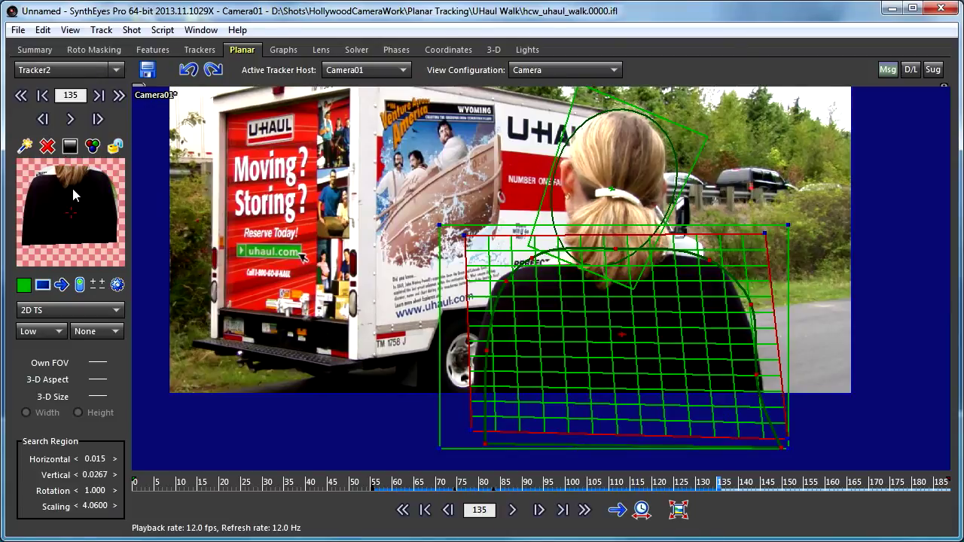
{"action": "scroll", "coordinate": [73, 195], "scroll_direction": "up", "scroll_amount": 15}
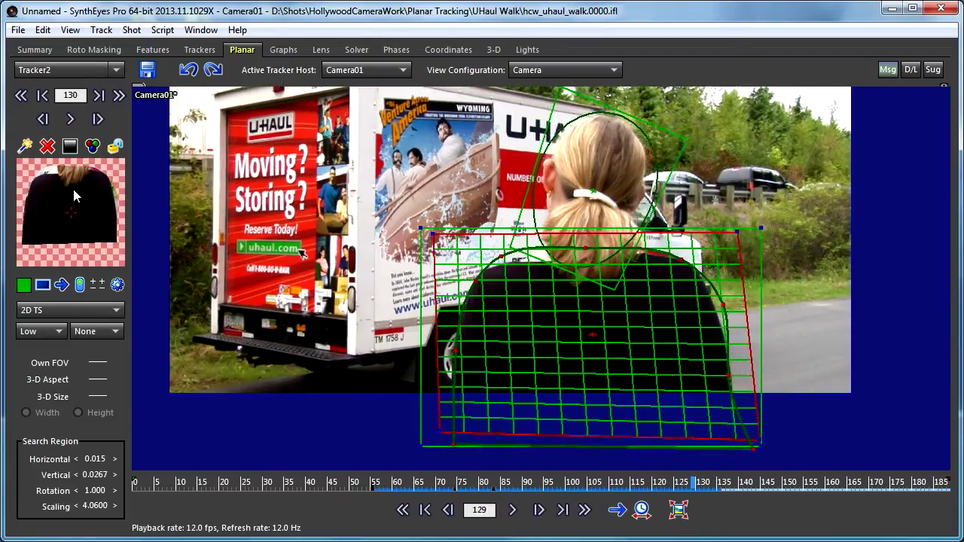
{"action": "key", "text": "Left"}
{"action": "key", "text": "Left"}
{"action": "key", "text": "Left"}
{"action": "key", "text": "Left"}
{"action": "key", "text": "Left"}
{"action": "key", "text": "Left"}
{"action": "key", "text": "Left"}
{"action": "key", "text": "Left"}
{"action": "key", "text": "Left"}
{"action": "key", "text": "Left"}
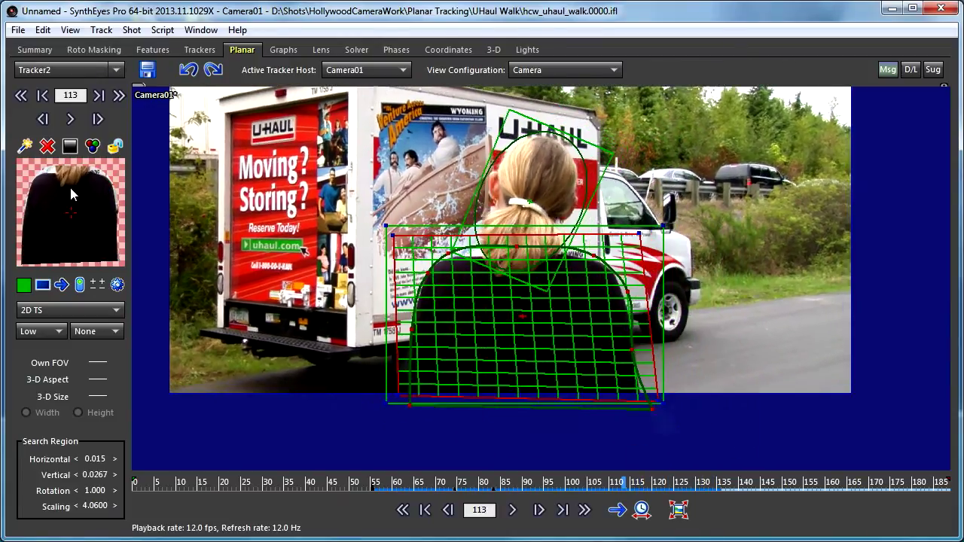
{"action": "left_click_drag", "start_coordinate": [27, 166], "coordinate": [25, 164]}
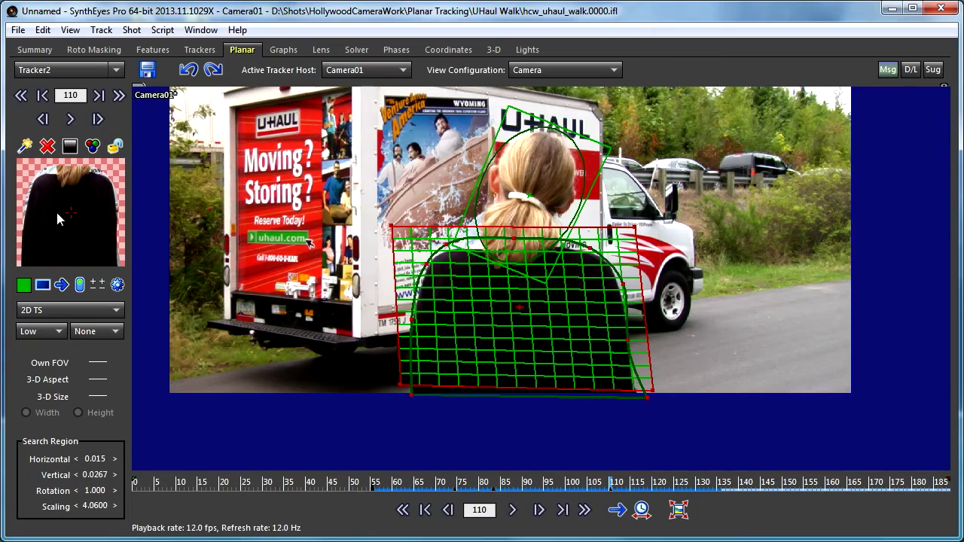
{"action": "left_click", "coordinate": [69, 119]}
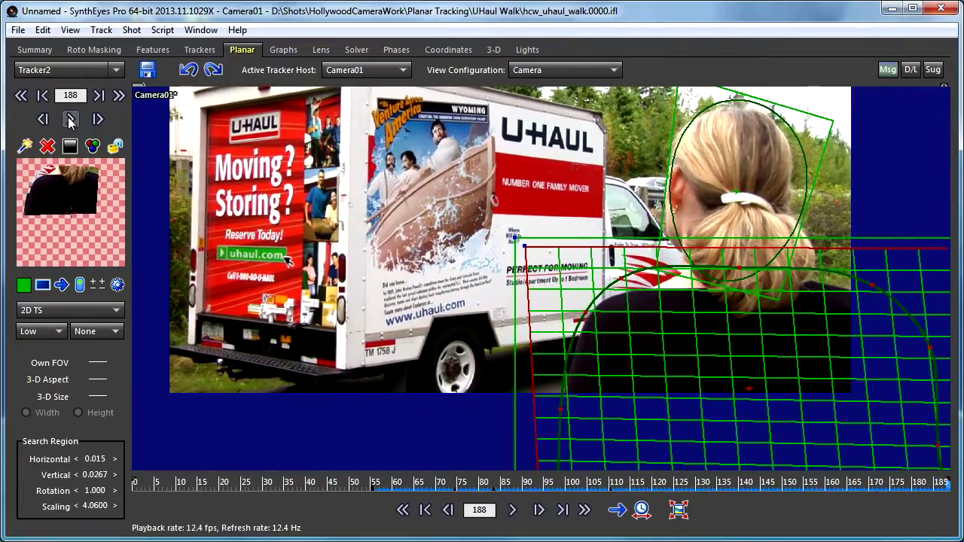
Review the torso track by scrubbing from the end of the shot back to frame 99, and lock the tracker.
{"action": "left_click_drag", "start_coordinate": [934, 486], "coordinate": [644, 541]}
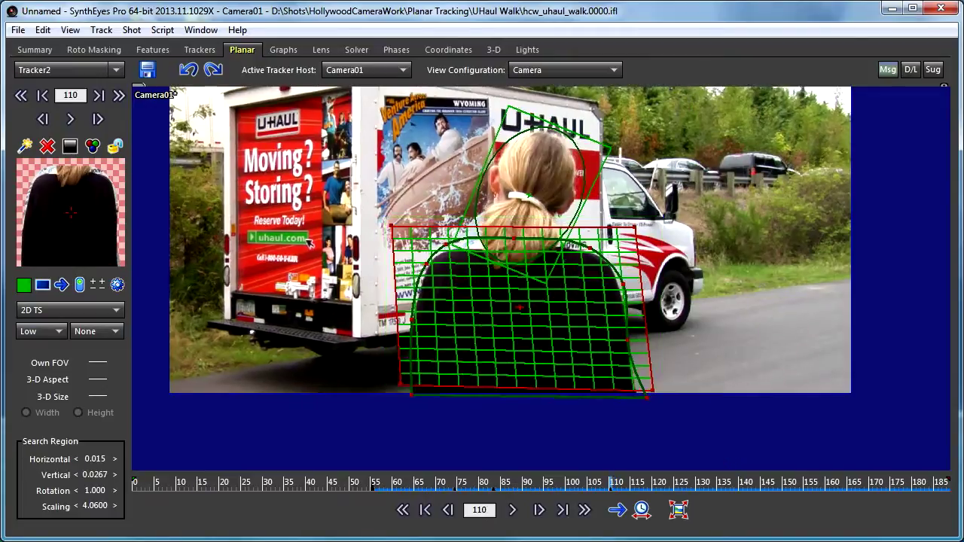
{"action": "left_click_drag", "start_coordinate": [610, 541], "coordinate": [563, 541]}
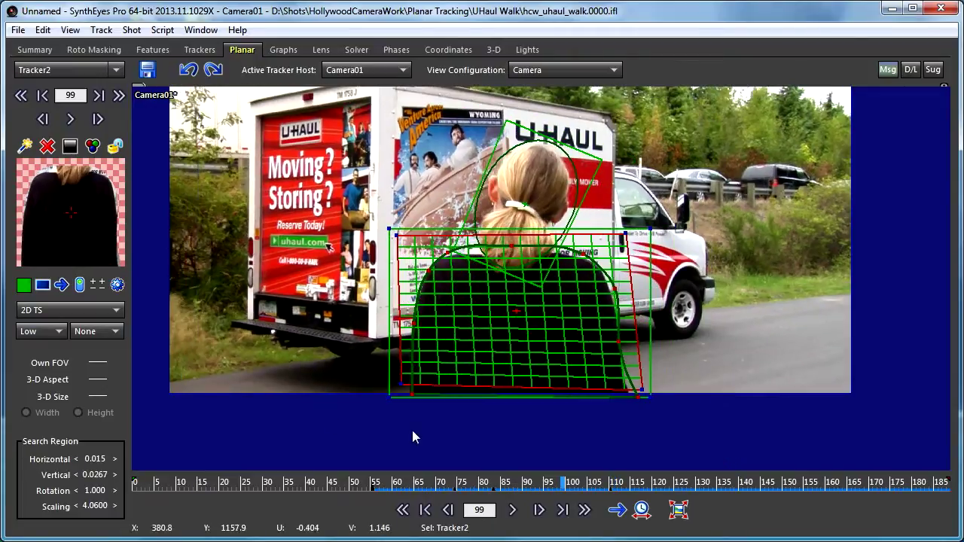
{"action": "left_click", "coordinate": [114, 146]}
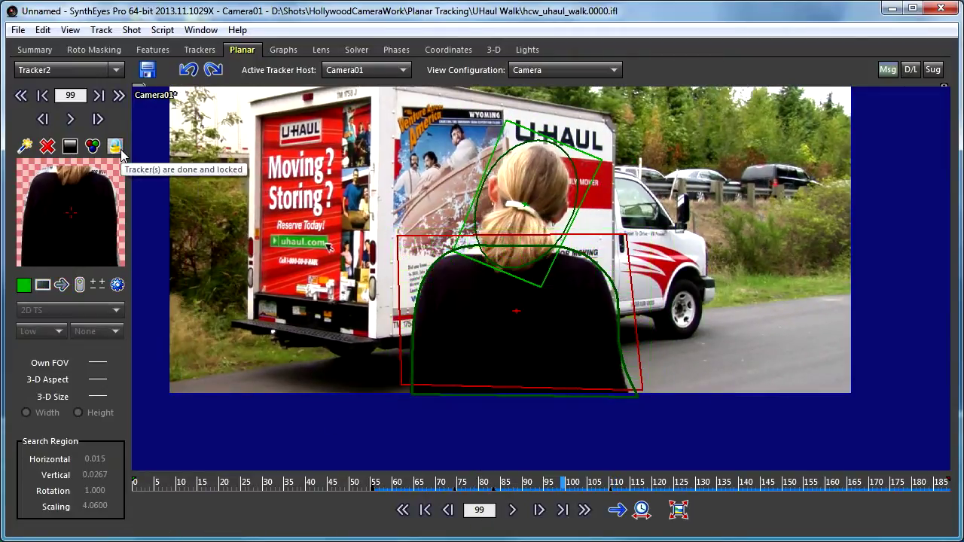
At frame 188, create a third planar tracker in 3D Perspective mode with its corners on the long side of the U-Haul truck's box.
{"action": "left_click_drag", "start_coordinate": [591, 481], "coordinate": [308, 504]}
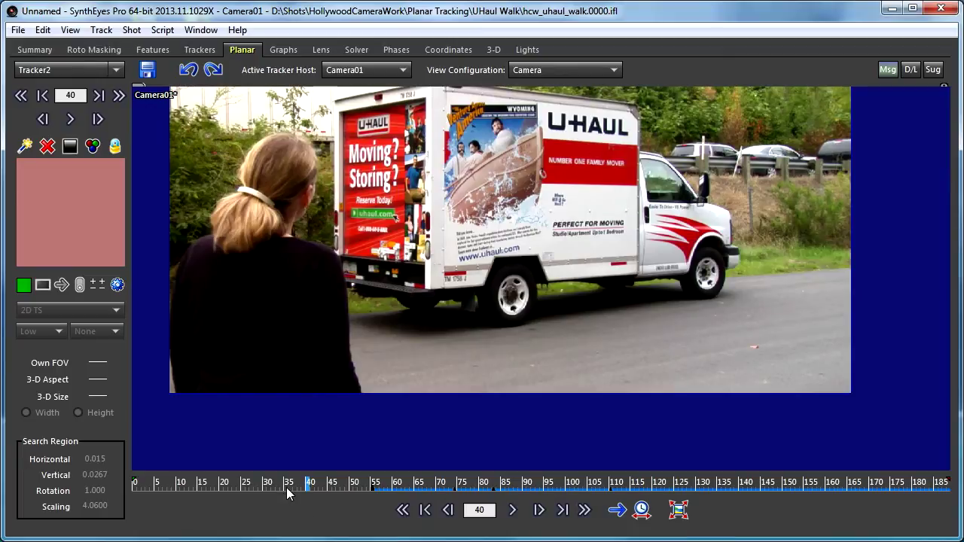
{"action": "left_click_drag", "start_coordinate": [295, 487], "coordinate": [948, 494]}
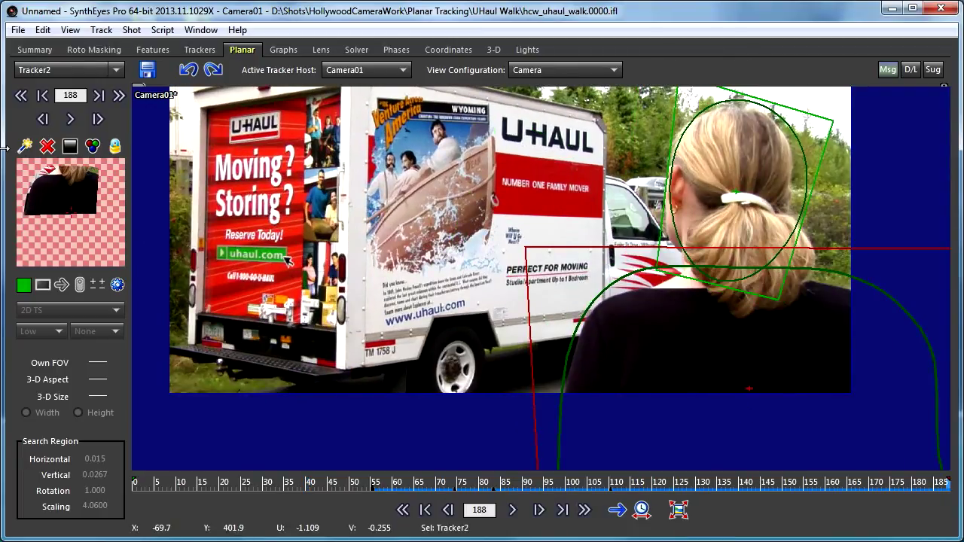
{"action": "left_click", "coordinate": [305, 225]}
{"action": "left_click", "coordinate": [25, 147]}
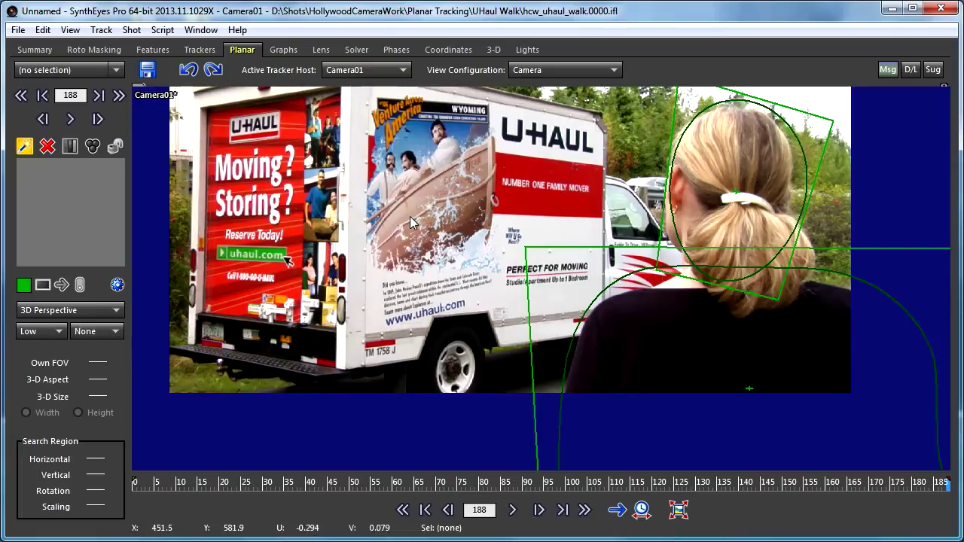
{"action": "scroll", "coordinate": [406, 197], "scroll_direction": "down", "scroll_amount": 2}
{"action": "scroll", "coordinate": [404, 183], "scroll_direction": "up", "scroll_amount": 3}
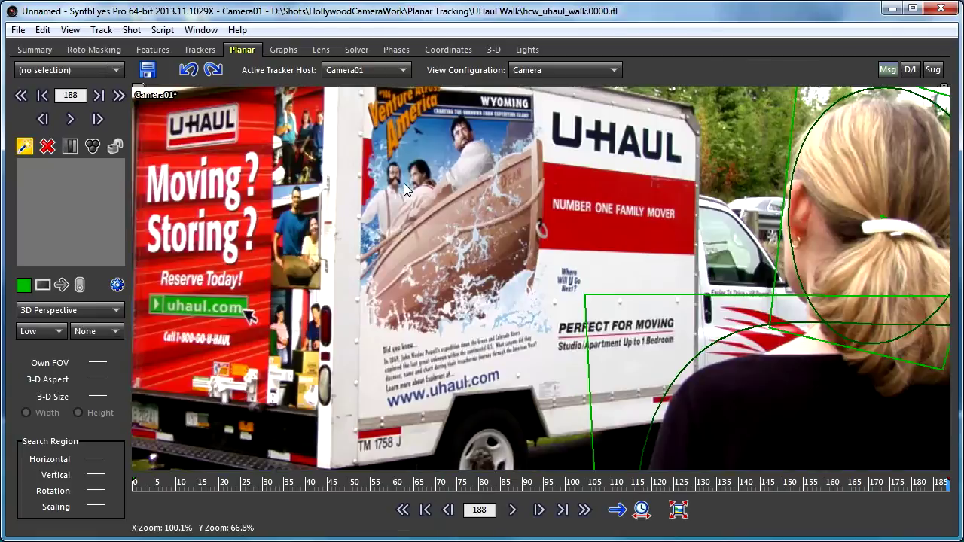
{"action": "scroll", "coordinate": [403, 183], "scroll_direction": "down", "scroll_amount": 2}
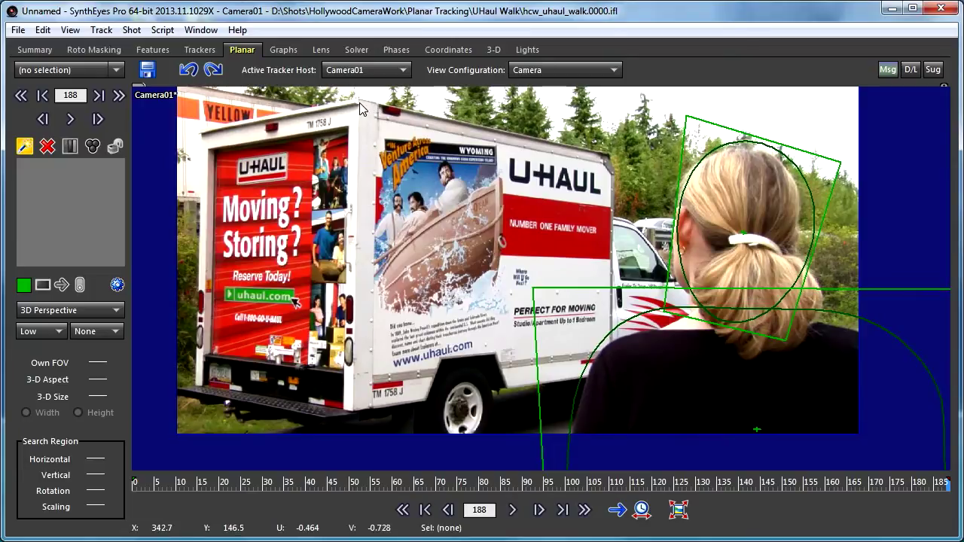
{"action": "left_click", "coordinate": [359, 99]}
{"action": "left_click_drag", "start_coordinate": [359, 100], "coordinate": [613, 373]}
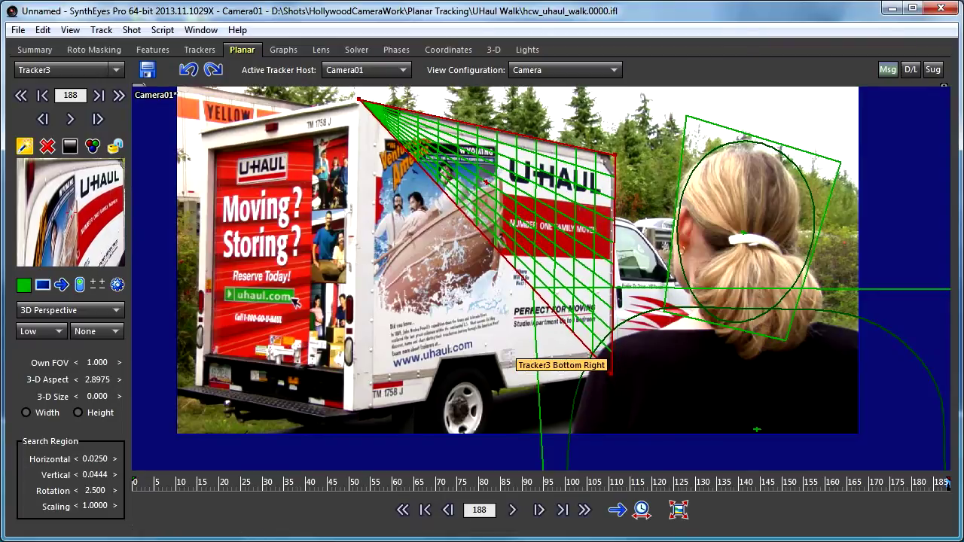
{"action": "left_click", "coordinate": [610, 371]}
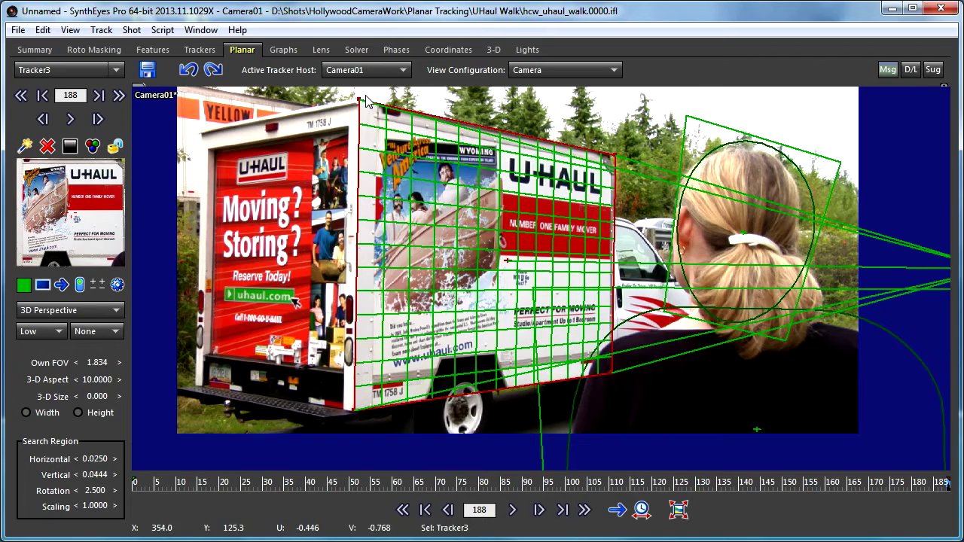
Refine the pattern's upper-left and upper-right corners to match the top corners of the truck's side.
{"action": "scroll", "coordinate": [358, 99], "scroll_direction": "up", "scroll_amount": 3}
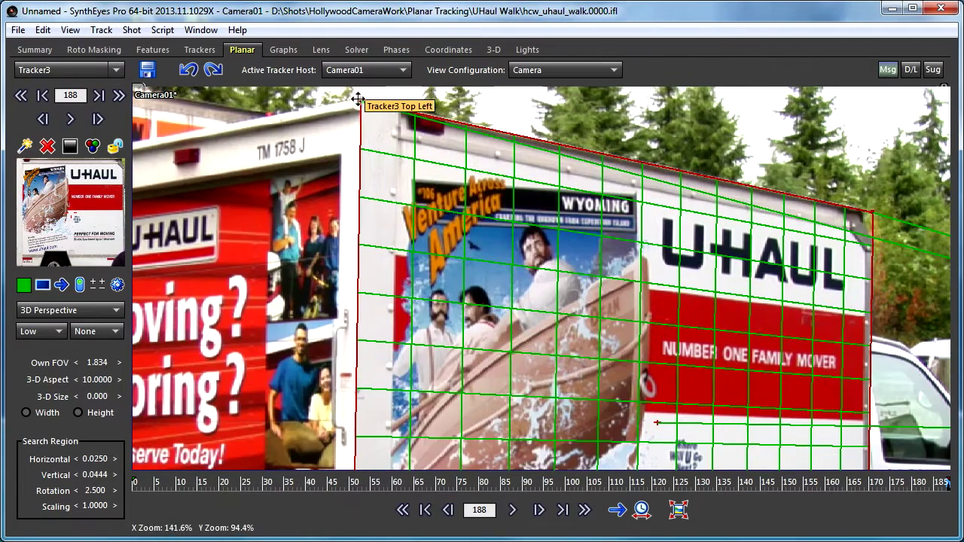
{"action": "mouse_move", "coordinate": [361, 102]}
{"action": "left_mouse_down"}
{"action": "mouse_move", "coordinate": [374, 101]}
{"action": "mouse_move", "coordinate": [360, 101]}
{"action": "left_mouse_up"}
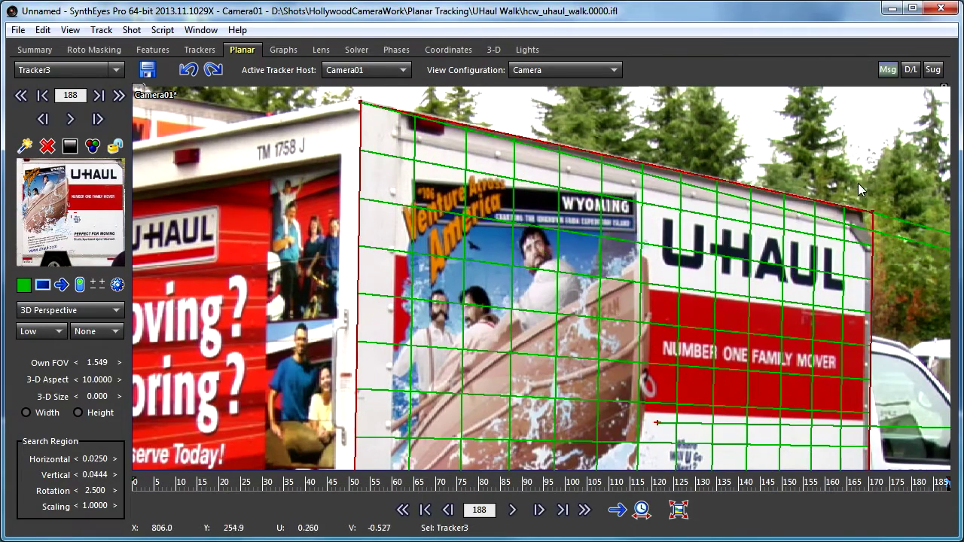
{"action": "middle_click_drag", "start_coordinate": [878, 219], "coordinate": [764, 217]}
{"action": "scroll", "coordinate": [766, 215], "scroll_direction": "up", "scroll_amount": 4}
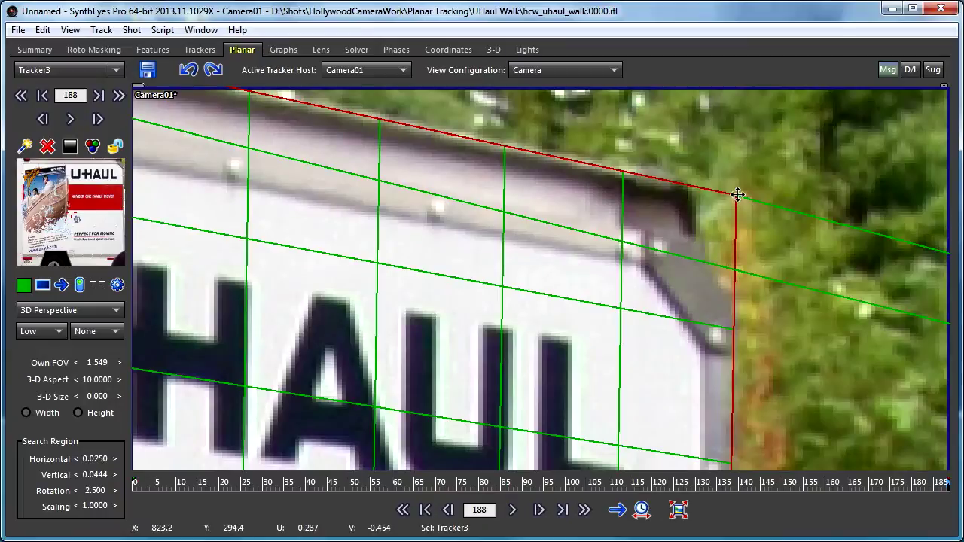
{"action": "left_click", "coordinate": [709, 184]}
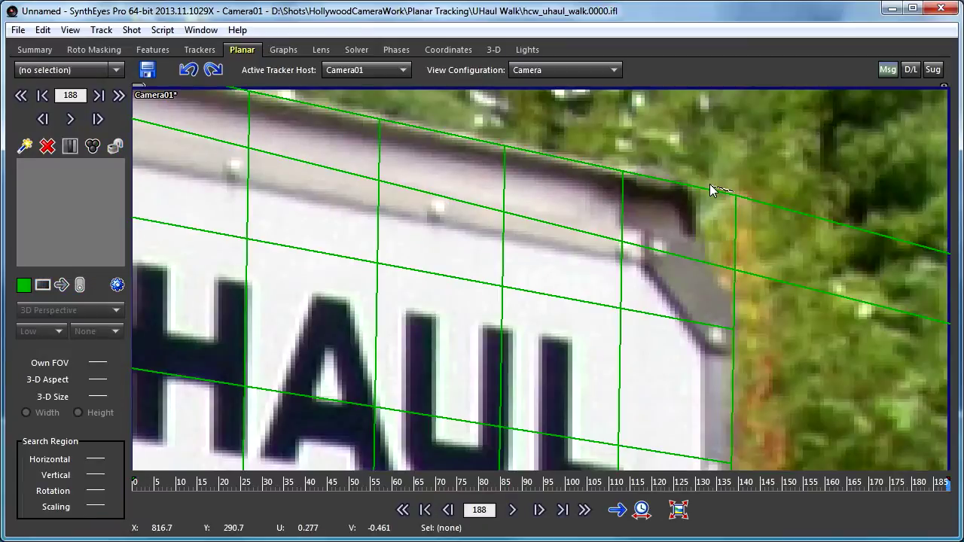
{"action": "left_click", "coordinate": [735, 204]}
{"action": "left_click_drag", "start_coordinate": [736, 193], "coordinate": [702, 191]}
{"action": "scroll", "coordinate": [604, 194], "scroll_direction": "down", "scroll_amount": 5}
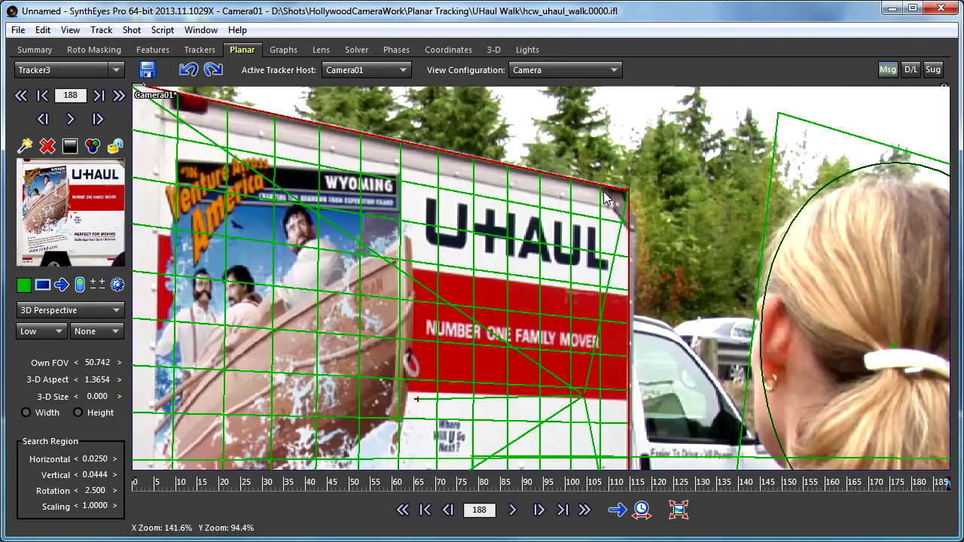
Refine the pattern's lower-right and lower-left corners to match the bottom corners of the truck's side.
{"action": "scroll", "coordinate": [612, 327], "scroll_direction": "up", "scroll_amount": 5}
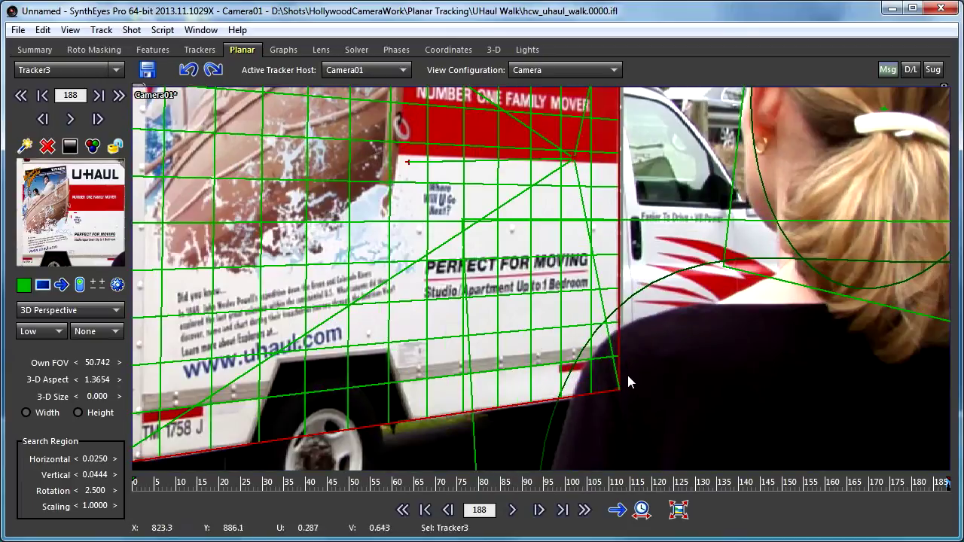
{"action": "scroll", "coordinate": [662, 339], "scroll_direction": "up", "scroll_amount": 2}
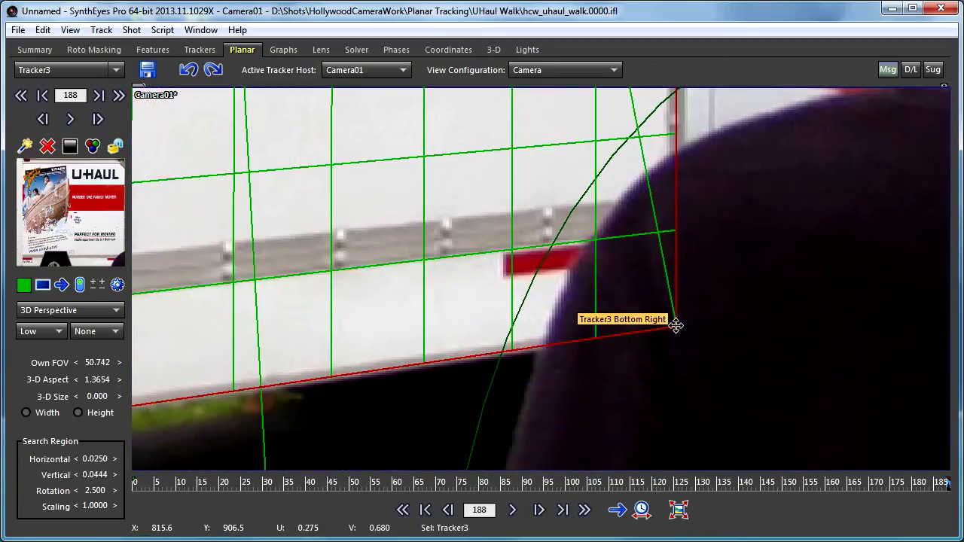
{"action": "left_click_drag", "start_coordinate": [674, 328], "coordinate": [667, 330]}
{"action": "scroll", "coordinate": [642, 362], "scroll_direction": "down", "scroll_amount": 7}
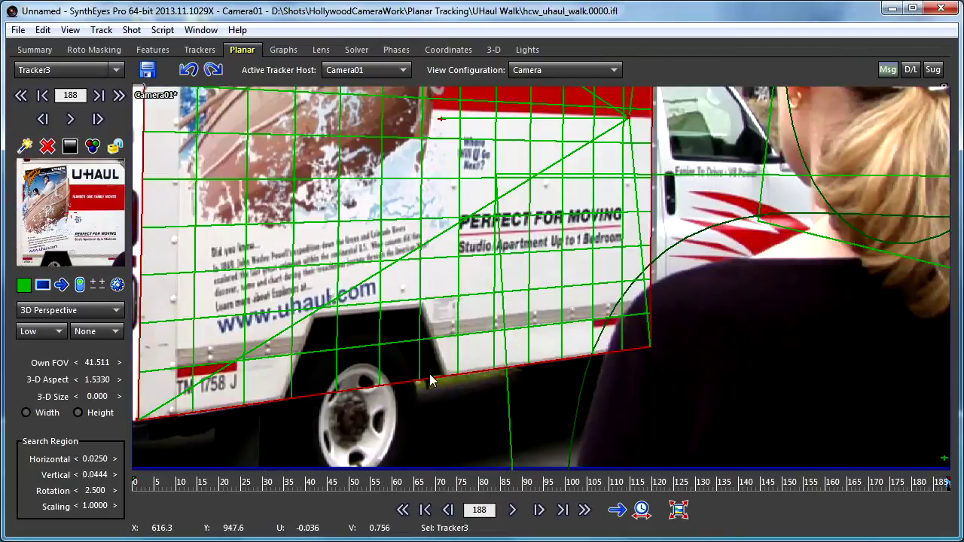
{"action": "scroll", "coordinate": [440, 364], "scroll_direction": "up", "scroll_amount": 2}
{"action": "scroll", "coordinate": [194, 422], "scroll_direction": "up", "scroll_amount": 3}
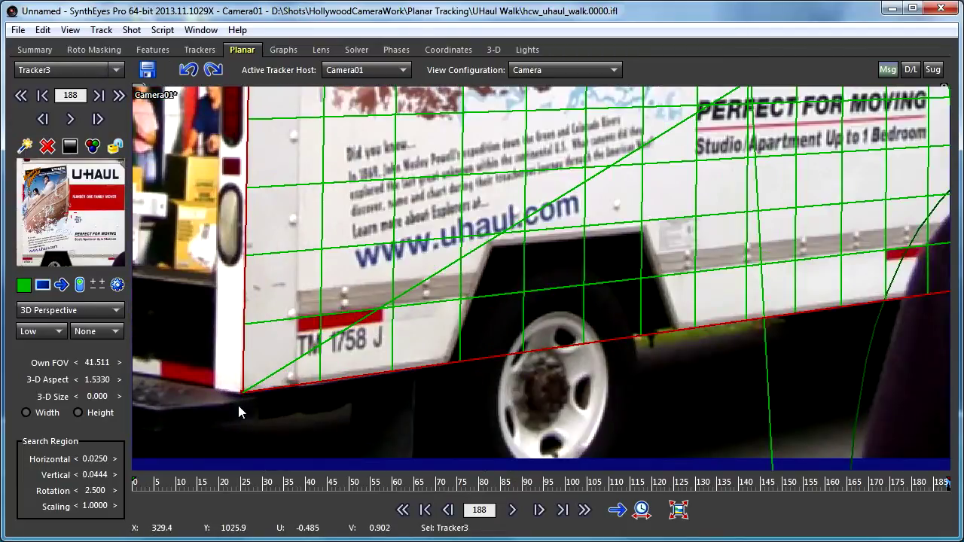
{"action": "left_click_drag", "start_coordinate": [257, 402], "coordinate": [263, 378]}
{"action": "scroll", "coordinate": [416, 324], "scroll_direction": "down", "scroll_amount": 5}
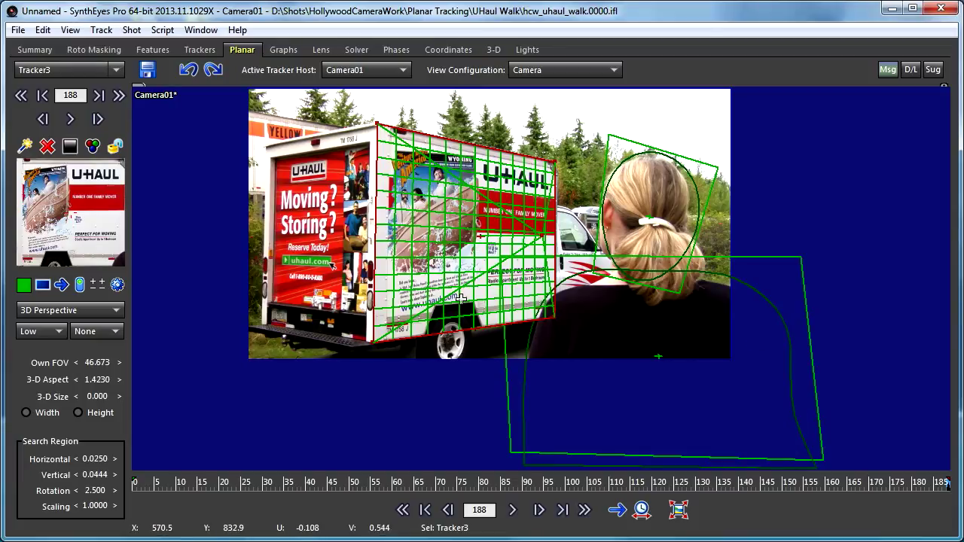
{"action": "middle_click_drag", "start_coordinate": [454, 400], "coordinate": [463, 413]}
{"action": "left_click", "coordinate": [677, 512]}
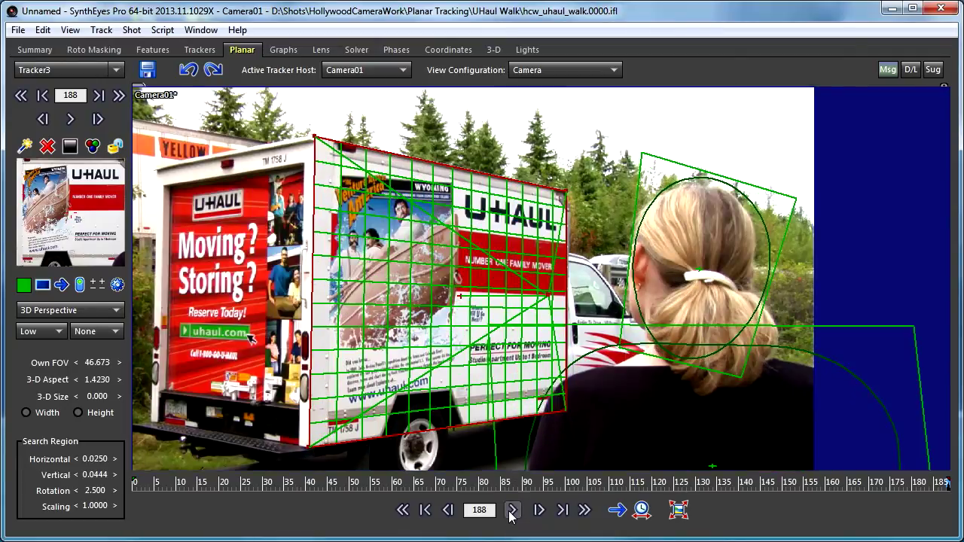
Switch the tracking direction to backward and track the truck's side from frame 188, stopping at frame 155.
{"action": "left_click", "coordinate": [61, 285]}
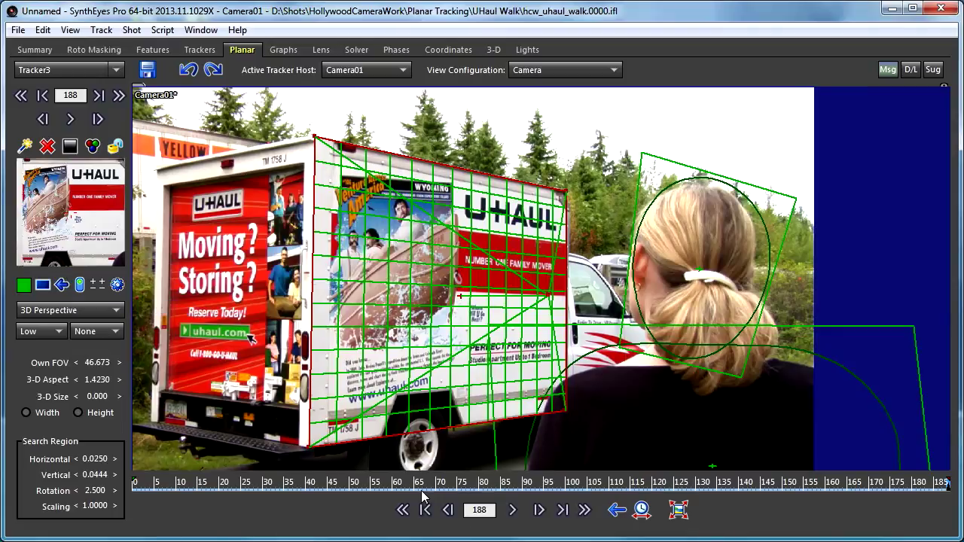
{"action": "left_click", "coordinate": [512, 511]}
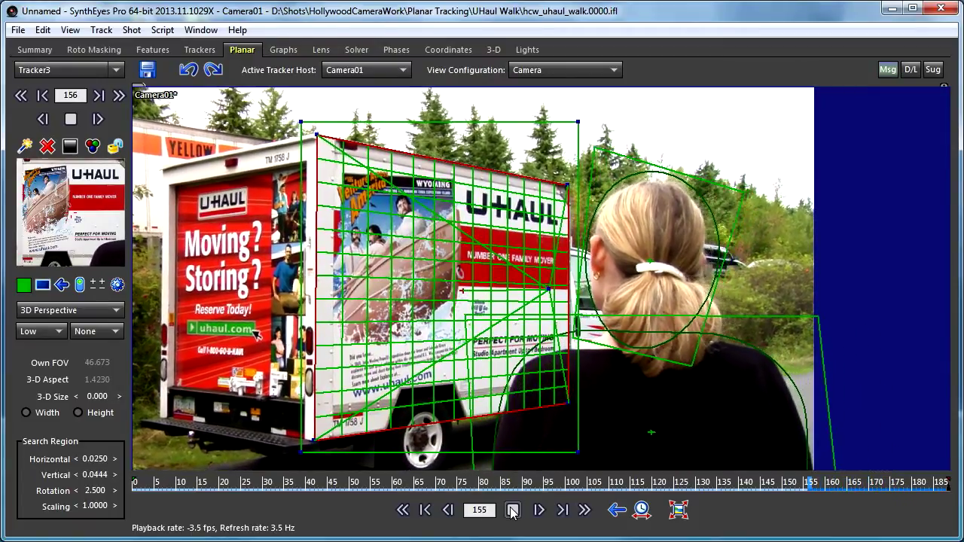
{"action": "left_click", "coordinate": [512, 511]}
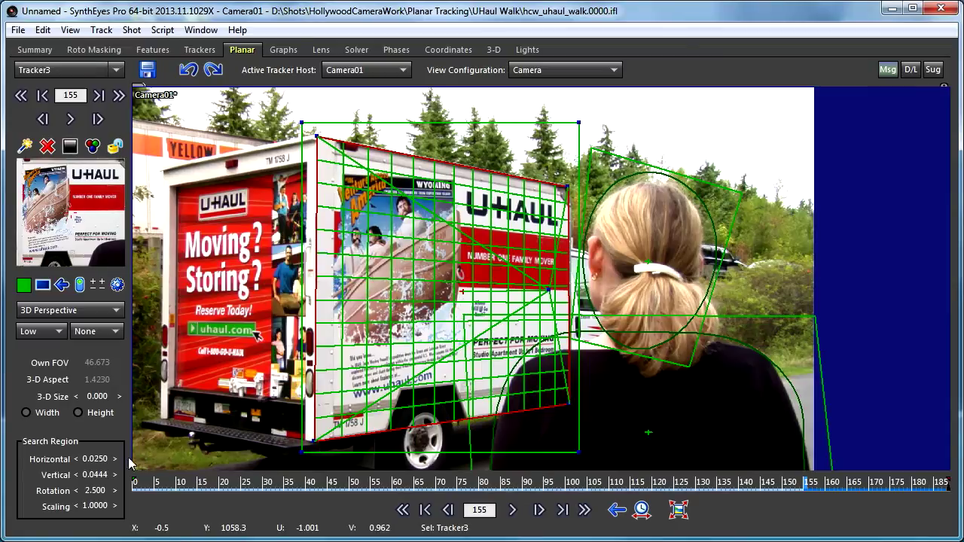
In the planar options, move Tracker3 below Tracker2 and Tracker1 so the woman's head and torso mask the truck pattern.
{"action": "left_click", "coordinate": [116, 284]}
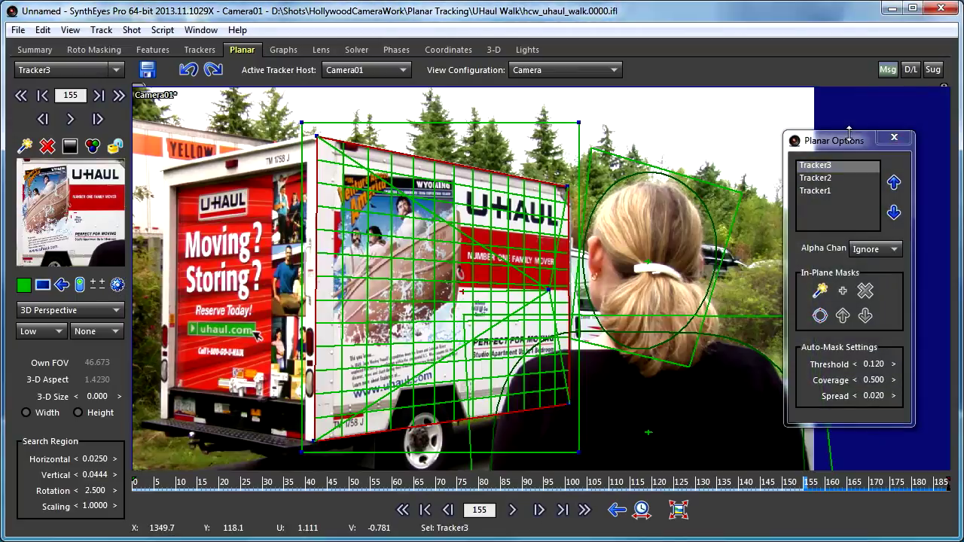
{"action": "left_click_drag", "start_coordinate": [850, 140], "coordinate": [868, 122]}
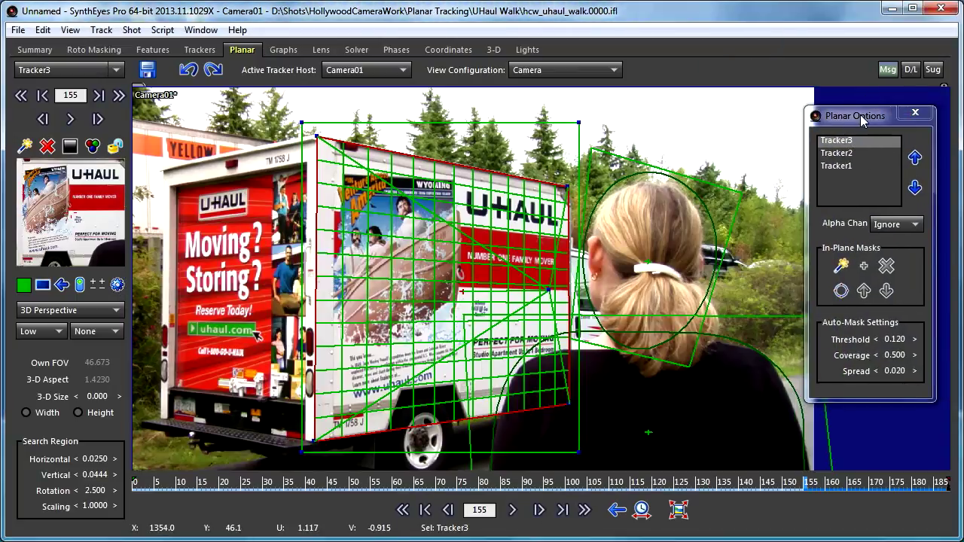
{"action": "mouse_move", "coordinate": [862, 120]}
{"action": "left_mouse_down"}
{"action": "mouse_move", "coordinate": [169, 512]}
{"action": "mouse_move", "coordinate": [63, 529]}
{"action": "mouse_move", "coordinate": [799, 127]}
{"action": "mouse_move", "coordinate": [866, 127]}
{"action": "left_mouse_up"}
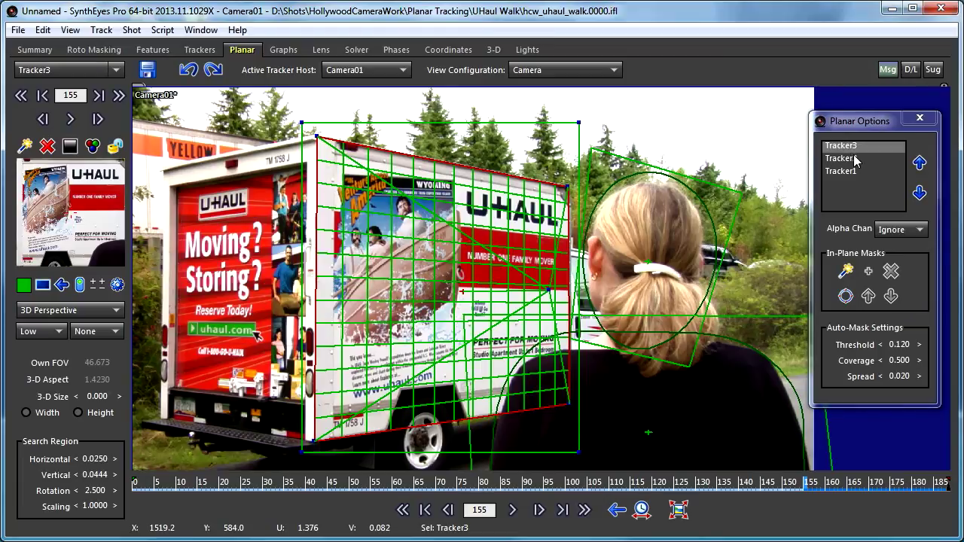
{"action": "left_click", "coordinate": [919, 193]}
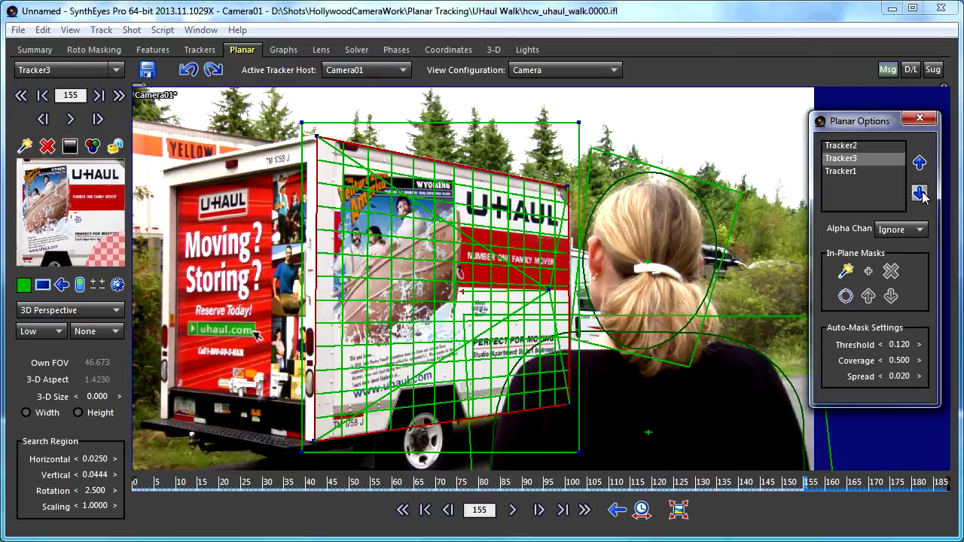
{"action": "left_click", "coordinate": [920, 193]}
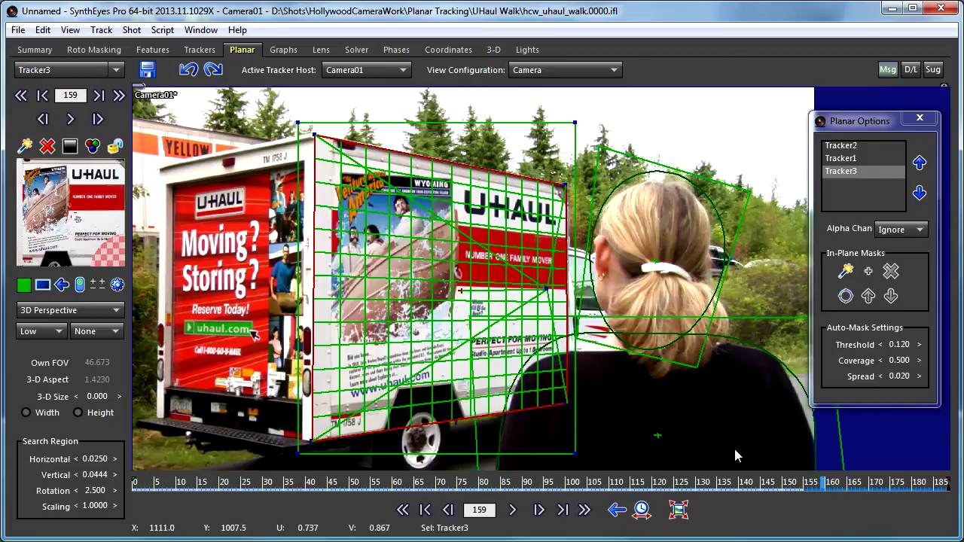
Return to the end of the shot and re-track the truck backward to frame 0, setting the rotation search region to 1.000.
{"action": "left_click", "coordinate": [832, 483]}
{"action": "left_click_drag", "start_coordinate": [832, 483], "coordinate": [947, 483]}
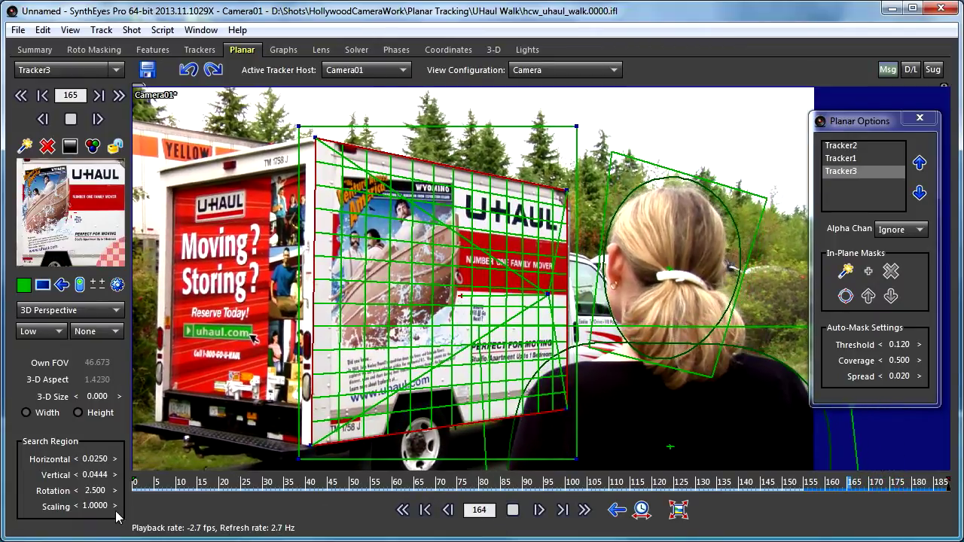
{"action": "right_click", "coordinate": [96, 492]}
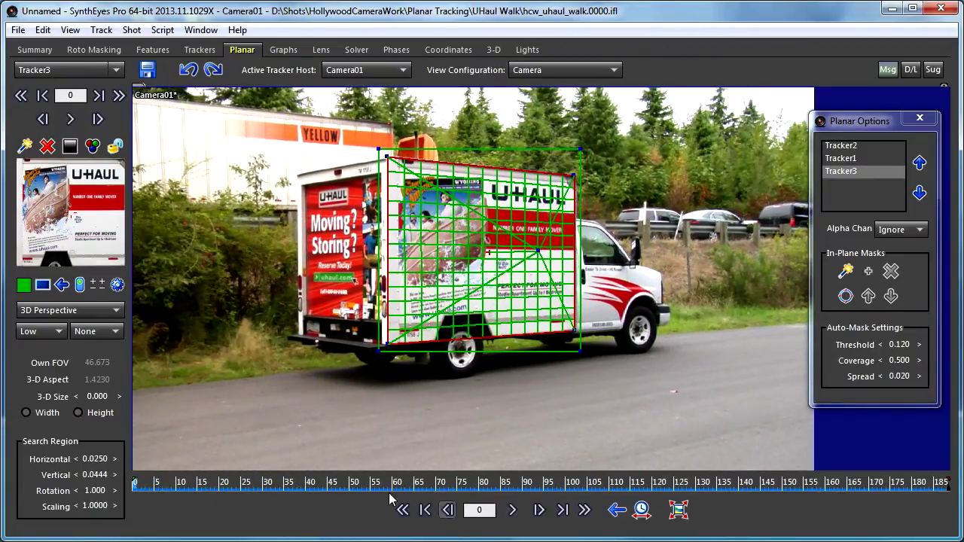
Scrub back and forth through the shot to review the truck track and its masking, ending at frame 0.
{"action": "left_click_drag", "start_coordinate": [252, 491], "coordinate": [905, 536]}
{"action": "left_click_drag", "start_coordinate": [908, 488], "coordinate": [593, 528]}
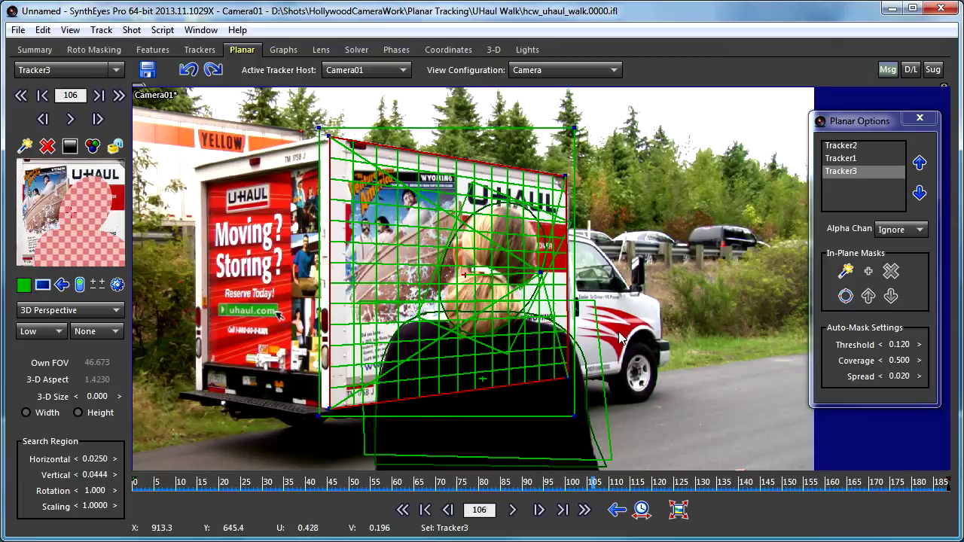
{"action": "left_click_drag", "start_coordinate": [461, 488], "coordinate": [118, 448]}
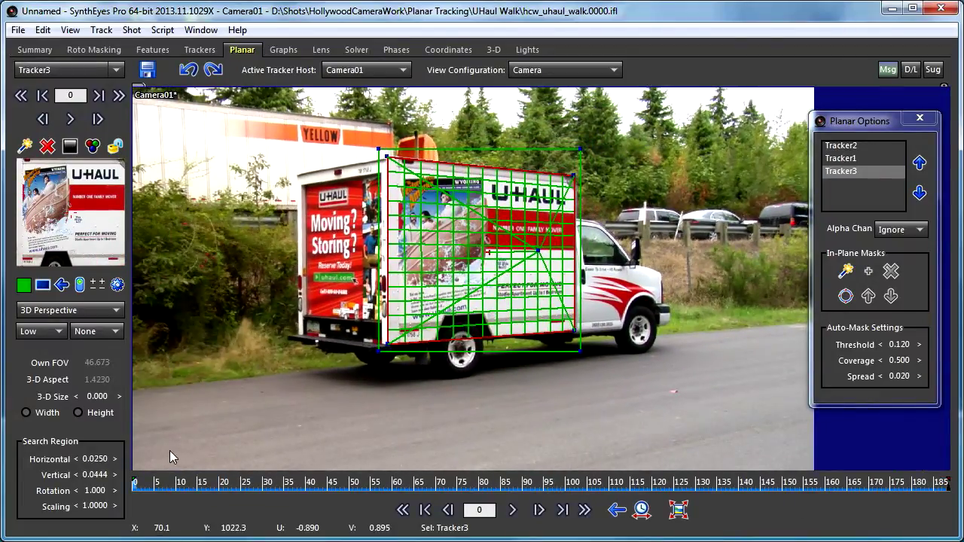